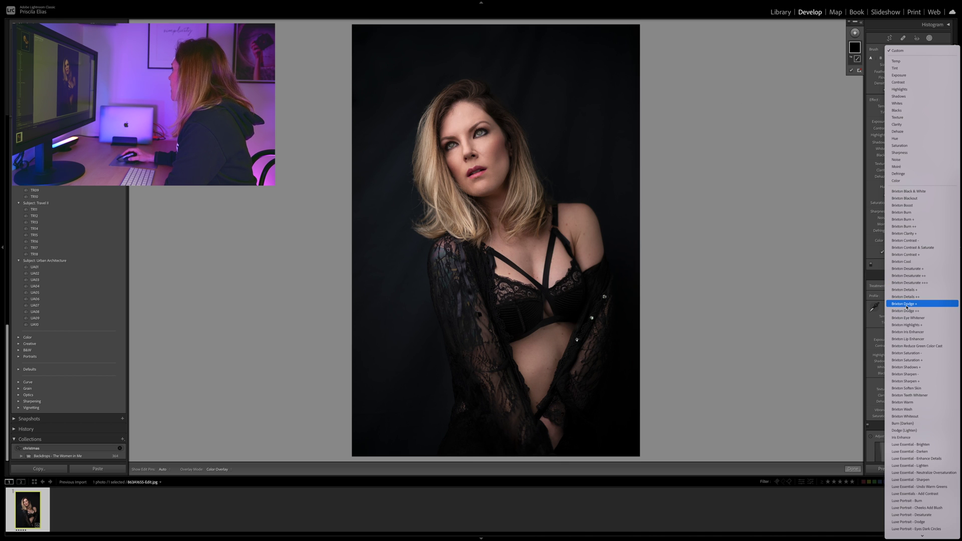
- Set the brush to the Exposure effect at 0.22 with size 4, and paint over the cheekbone below the eye
left_click(906, 304)
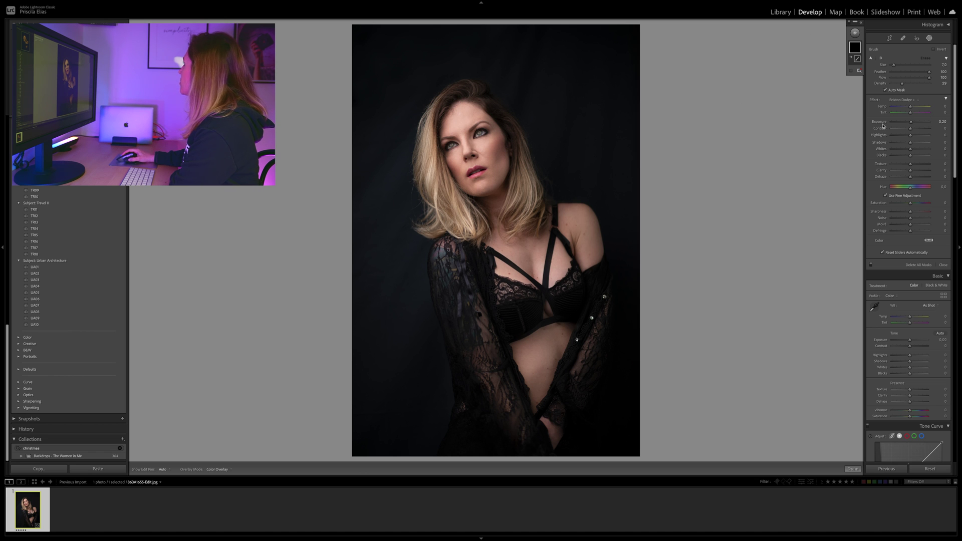
left_click(905, 102)
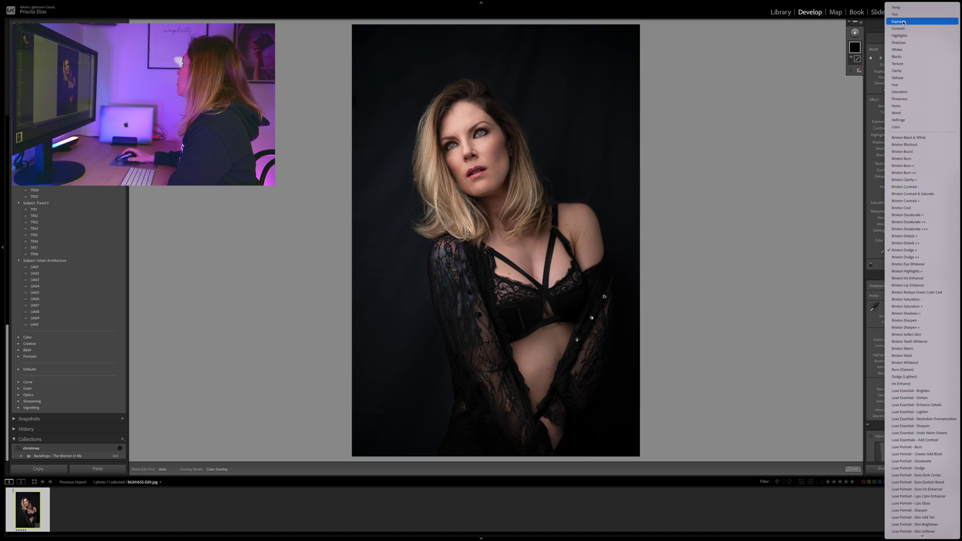
left_click(903, 22)
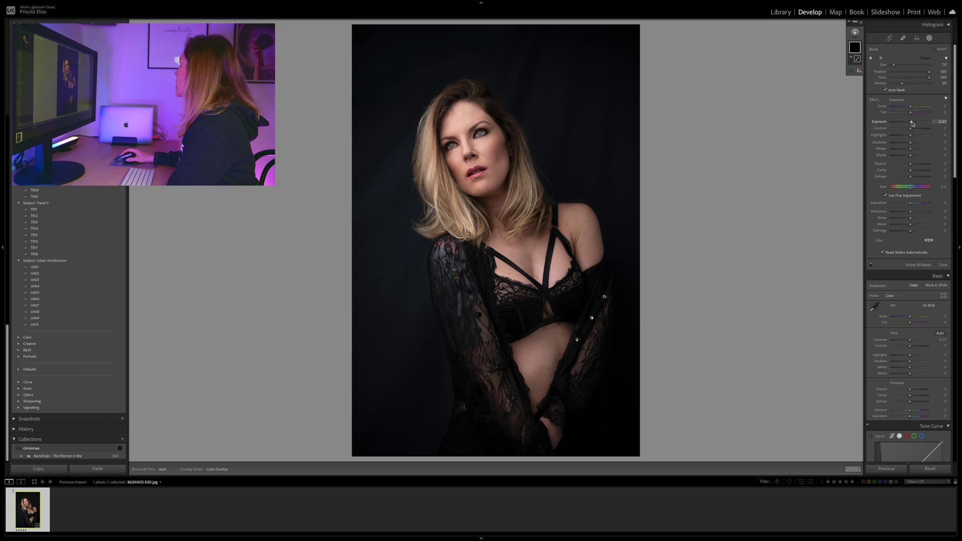
scroll(495, 112, "down", 2)
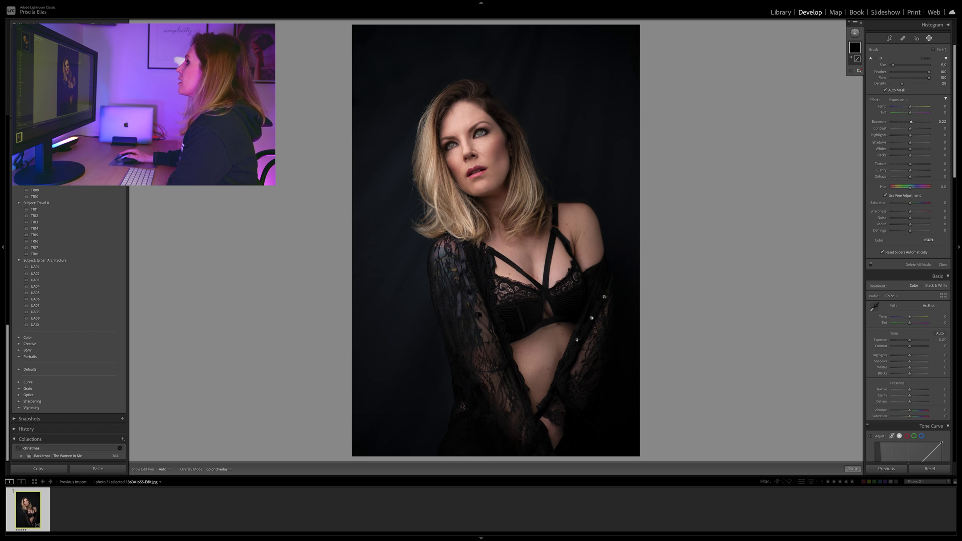
scroll(497, 148, "down", 1)
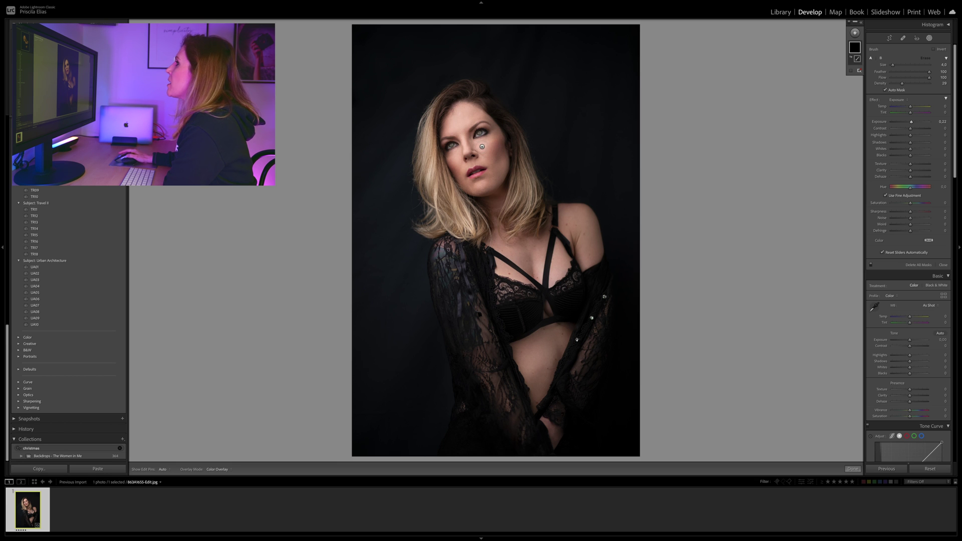
left_click_drag(501, 131, 489, 143)
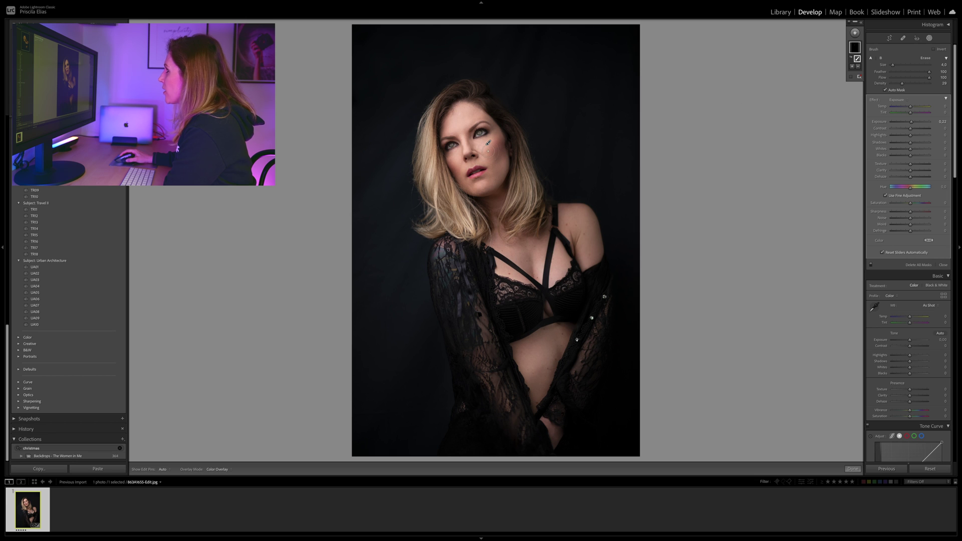
- Raise the highlight mask's exposure to about 1.05, undo the last brush stroke and set the brush size to 4
left_click_drag(912, 122, 919, 122)
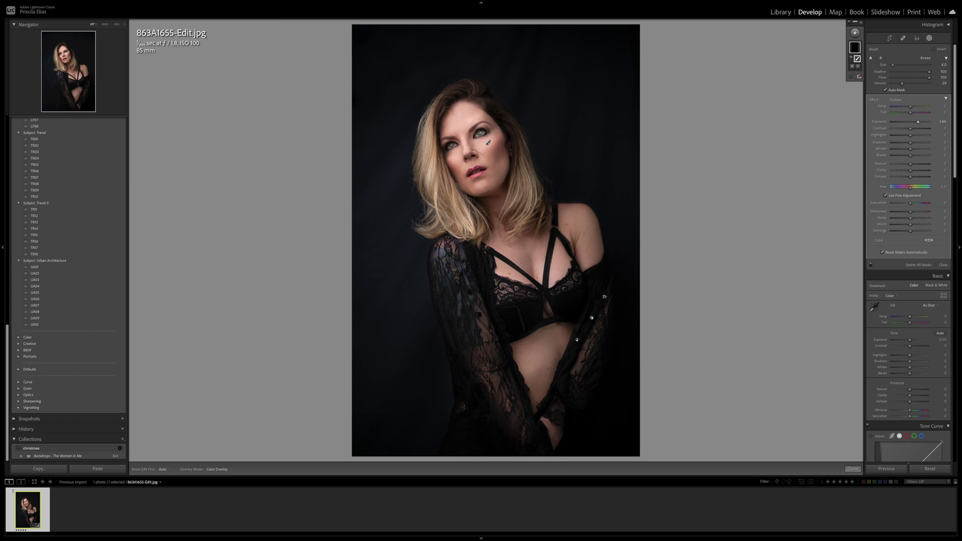
key("z")
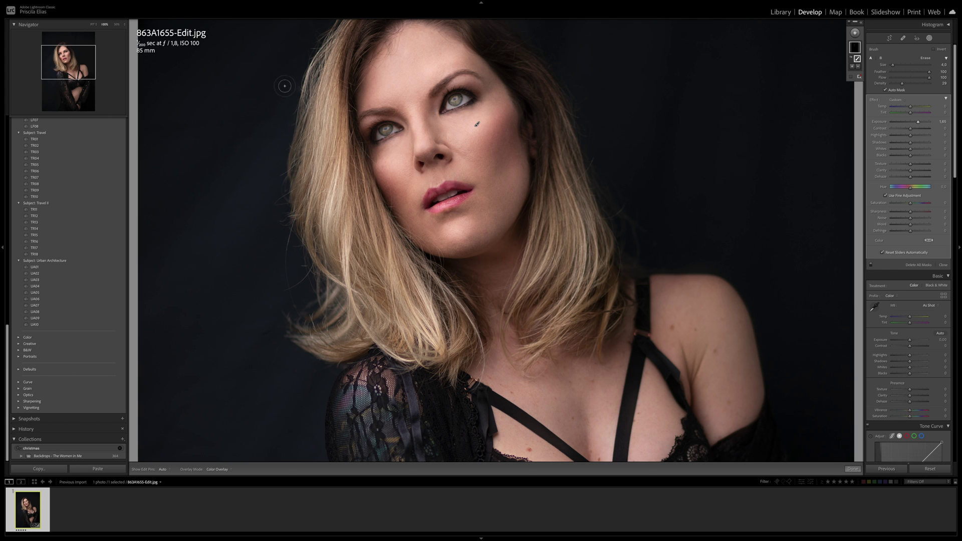
key("z")
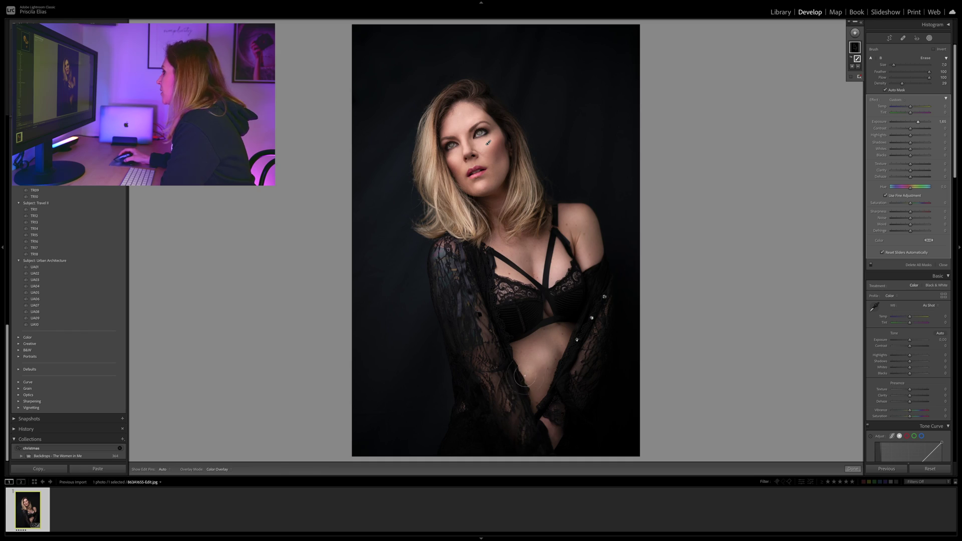
key("ctrl+z")
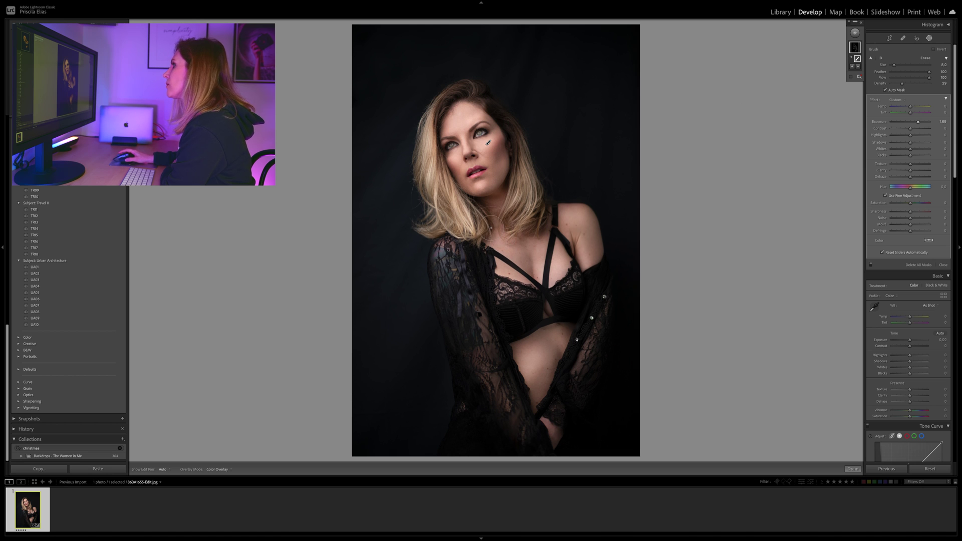
scroll(474, 103, "down", 2)
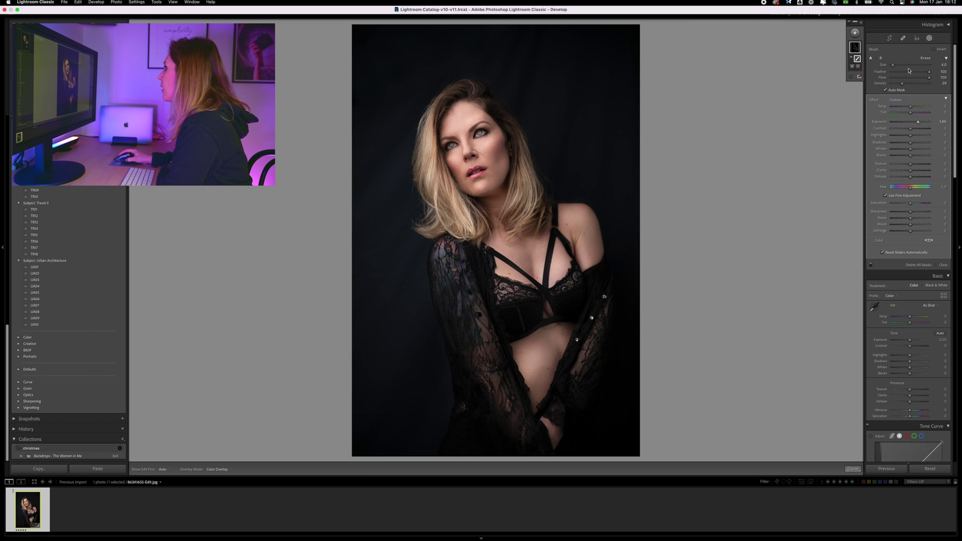
- Add a new brush mask with exposure -2.08 and brush size 2, and darken the edge of the cheek beside the hair
left_click(929, 38)
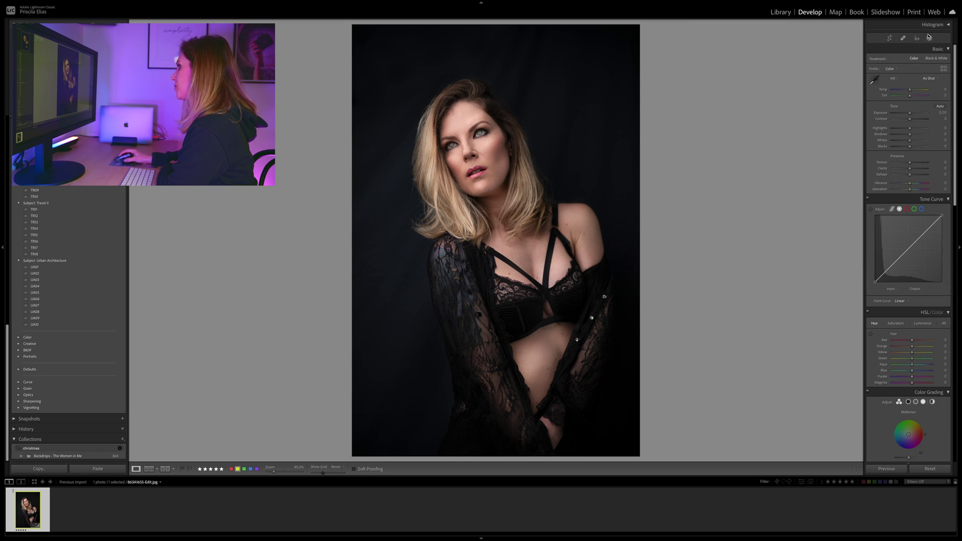
left_click(929, 38)
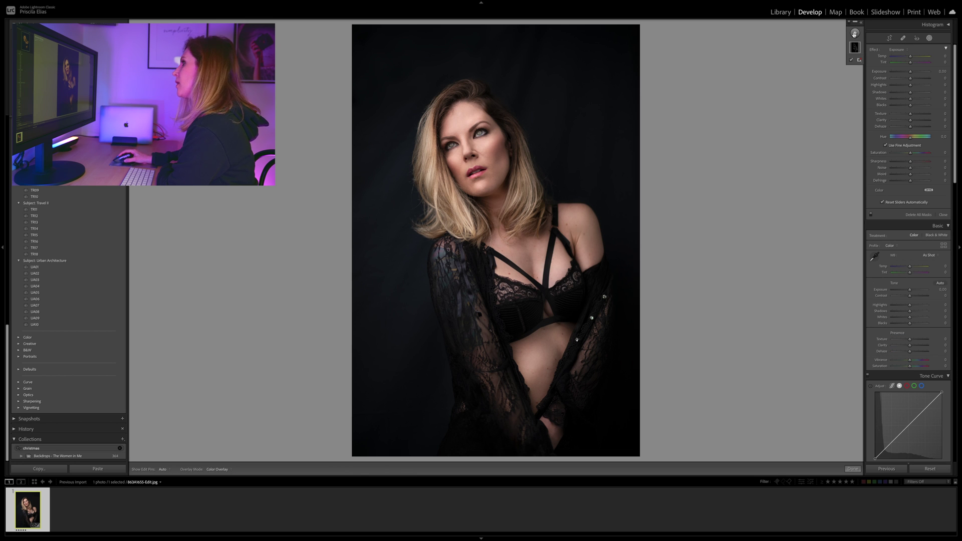
left_click(854, 34)
left_click(858, 67)
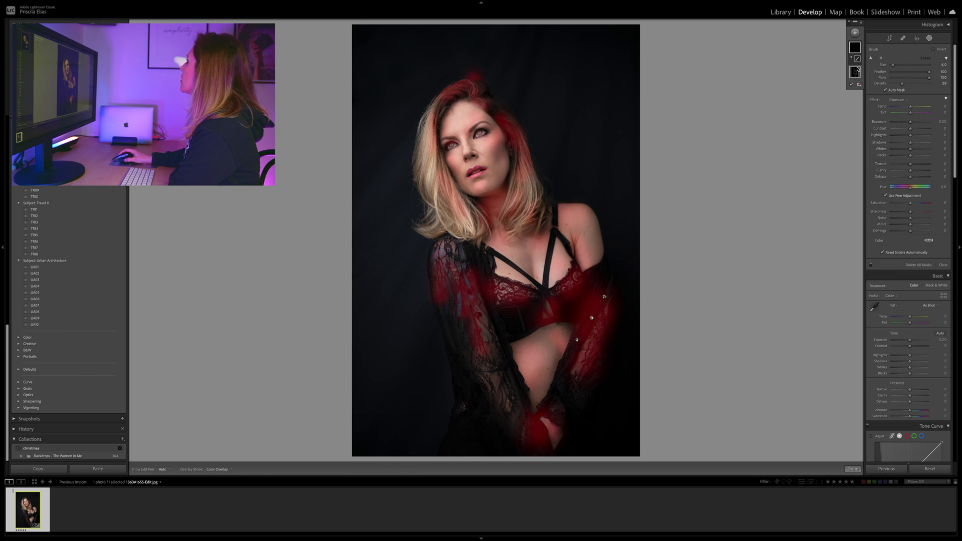
left_click_drag(911, 124, 901, 123)
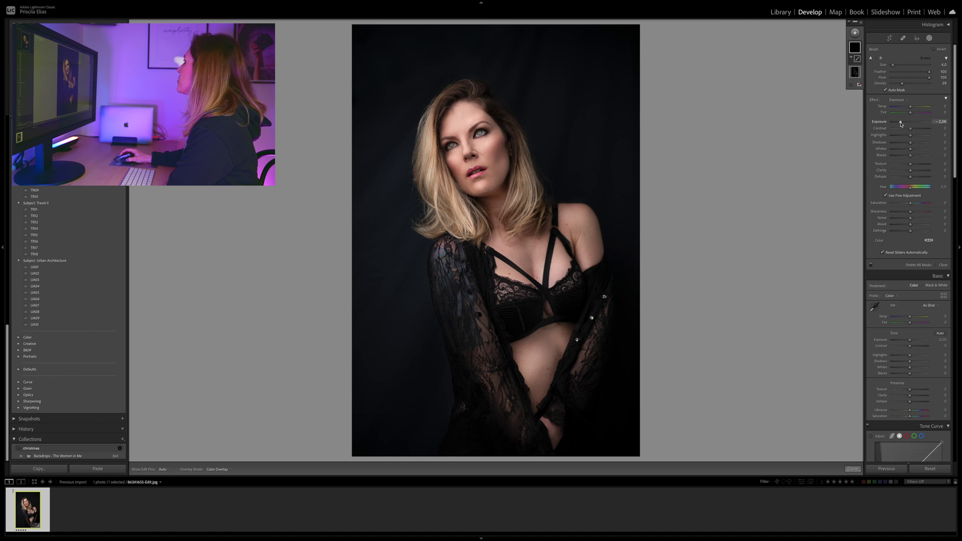
scroll(443, 166, "down", 1)
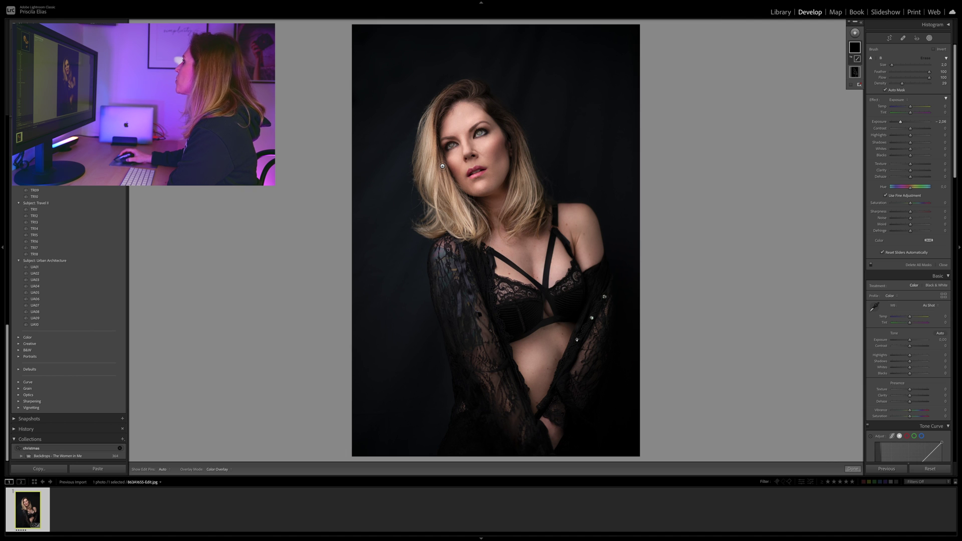
left_click(442, 178)
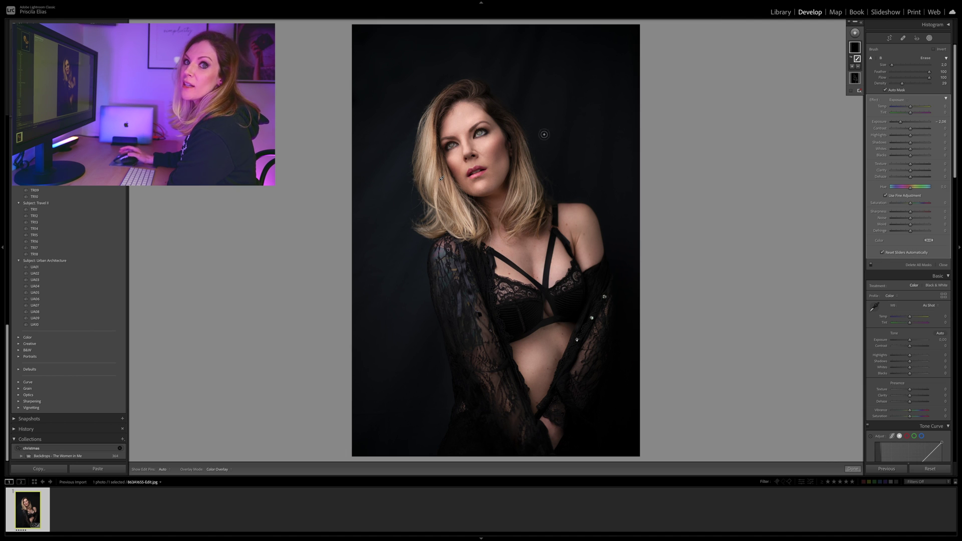
- Reduce the brush size to 1 and undo the last darkening stroke on the face
key("bracketleft")
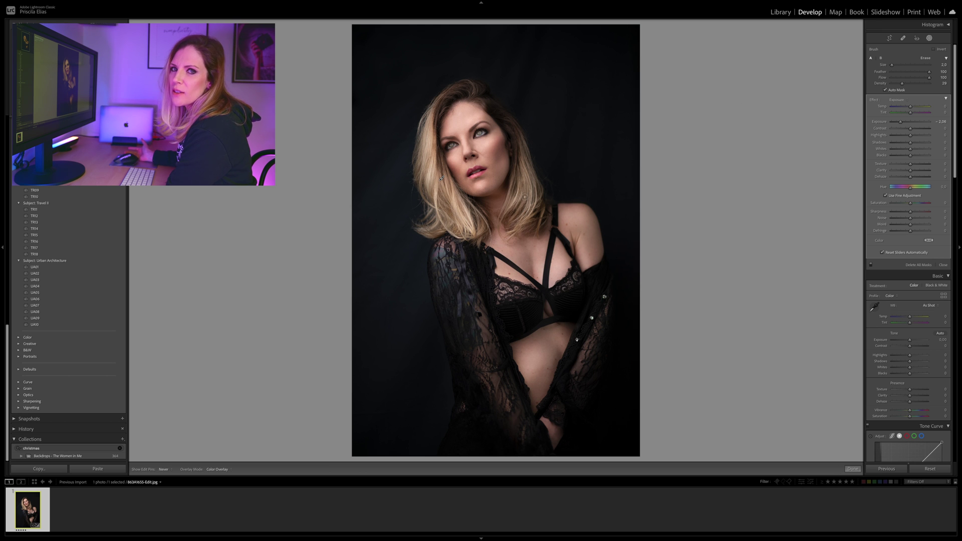
key("z")
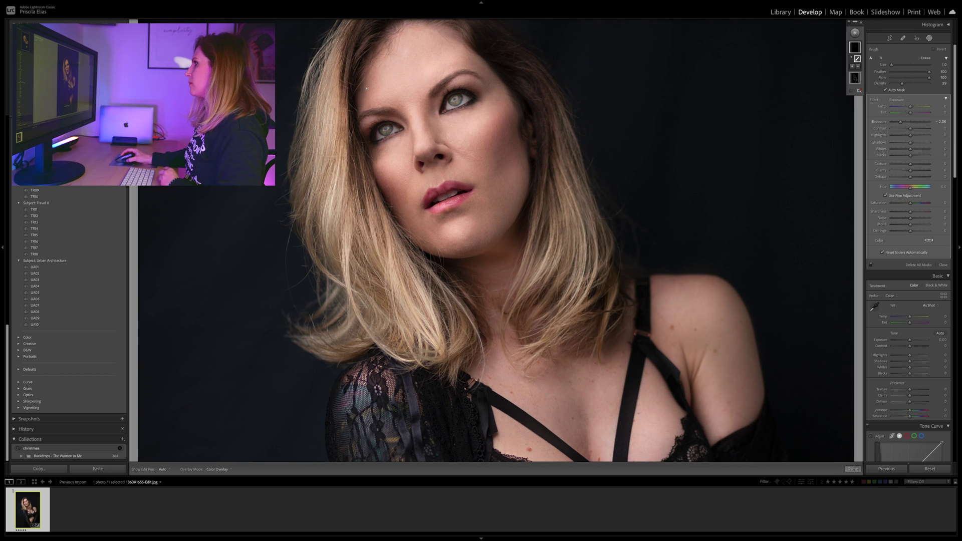
key("h")
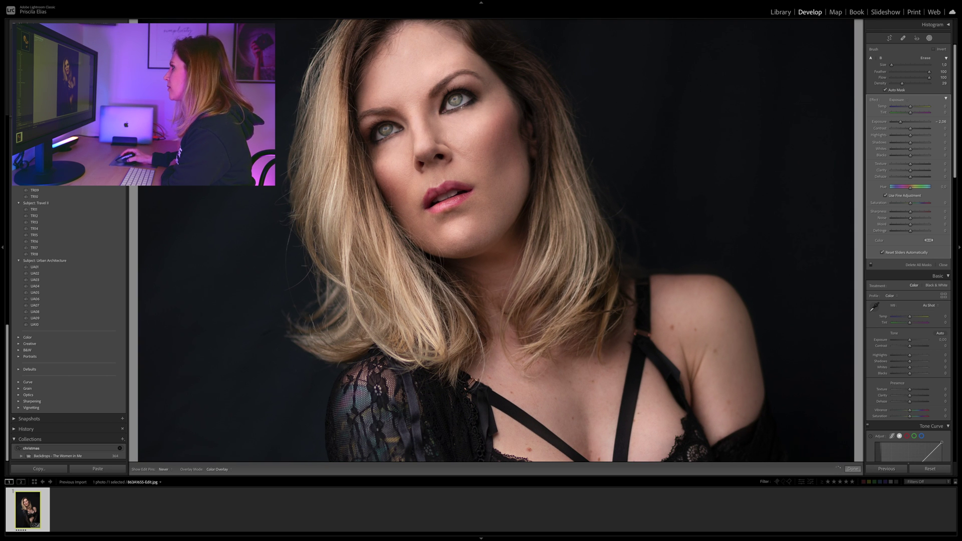
key("h")
key("ctrl+z")
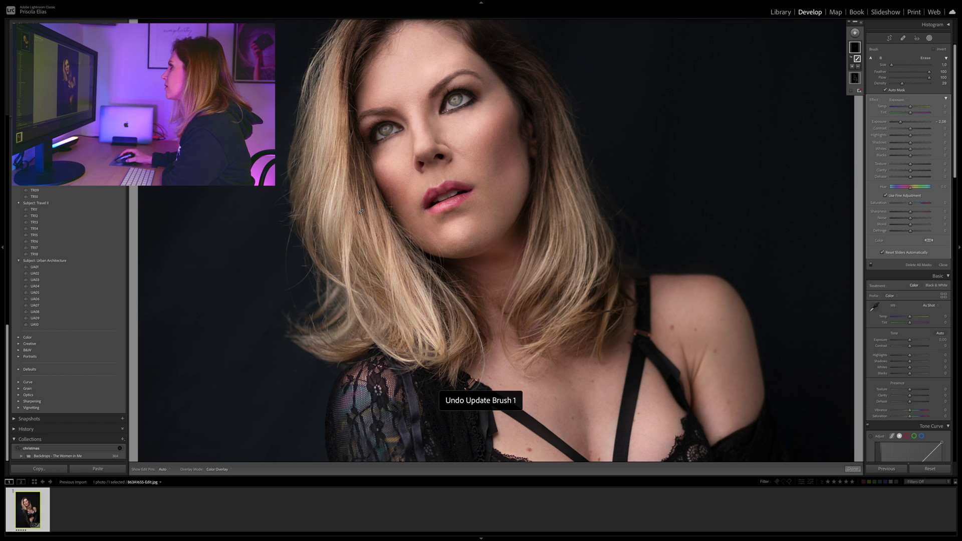
- Try darkening the upper eyelid and brow area with the brush, and undo the strokes
scroll(476, 98, "up", 2)
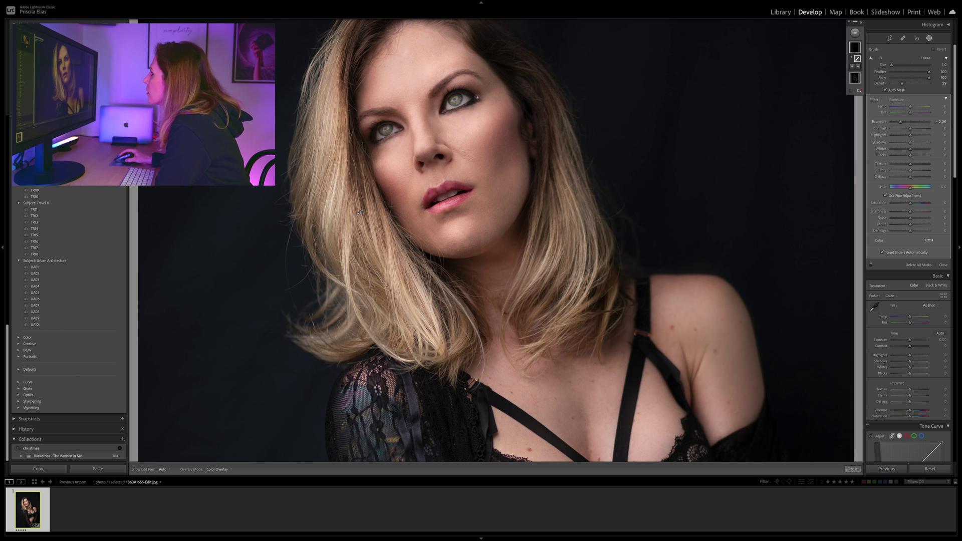
scroll(445, 107, "down", 1)
mouse_move(434, 93)
left_mouse_down()
mouse_move(457, 75)
mouse_move(480, 76)
mouse_move(441, 88)
mouse_move(463, 73)
left_mouse_up()
key("ctrl+z")
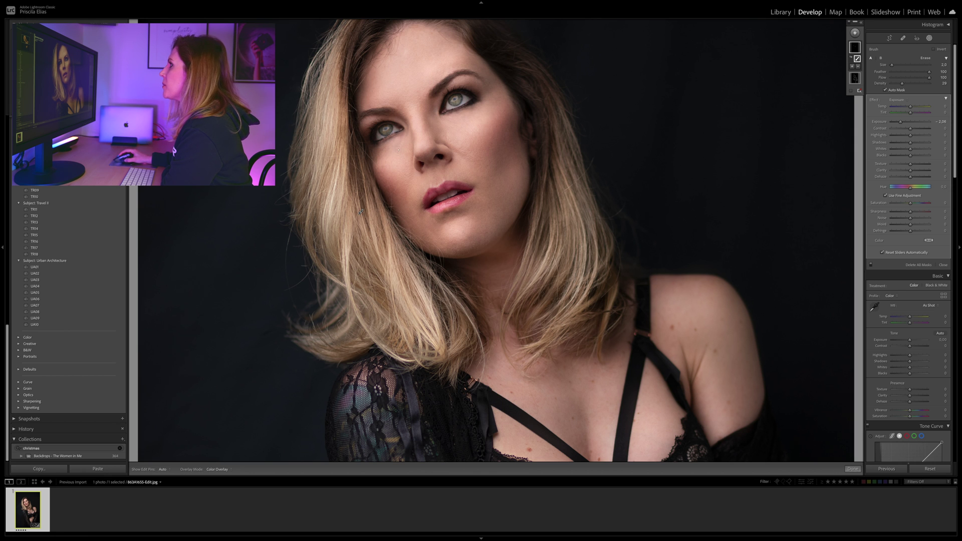
key("ctrl+z")
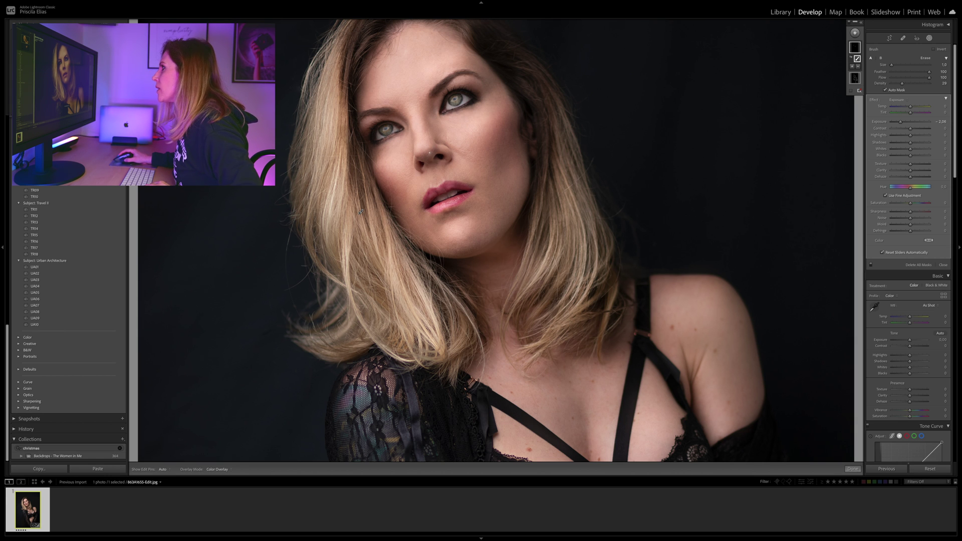
- Try darkening the side of the nose with a size 2 brush, and undo the stroke
left_click_drag(424, 174, 431, 161)
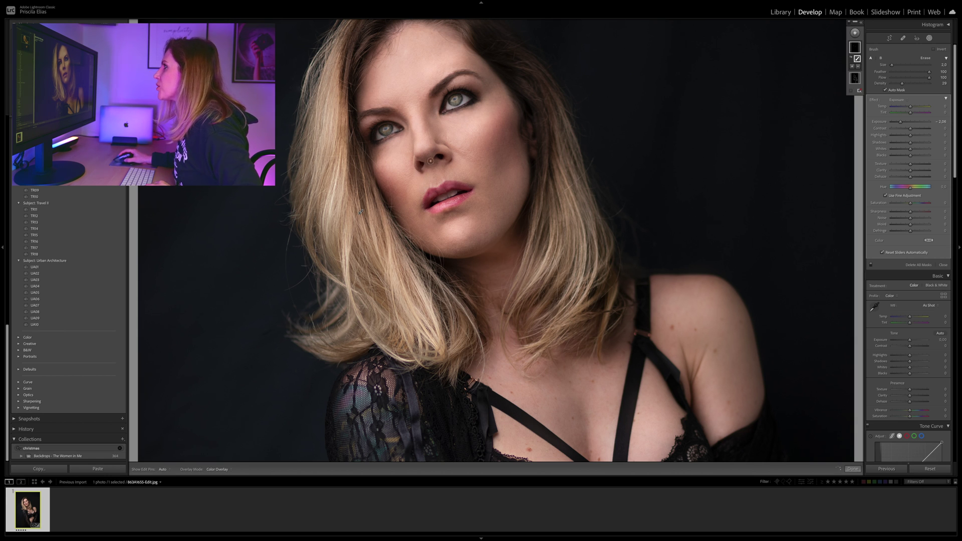
key("h")
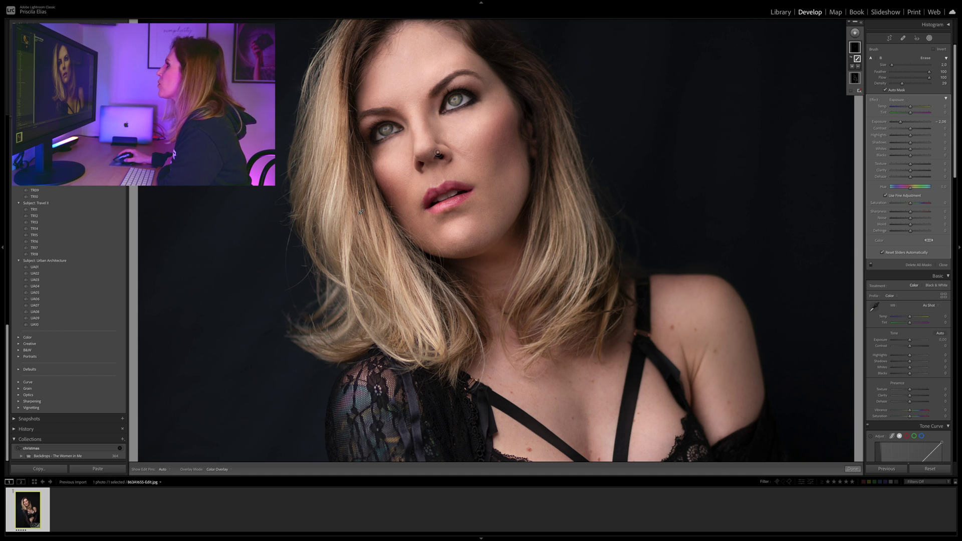
key("h")
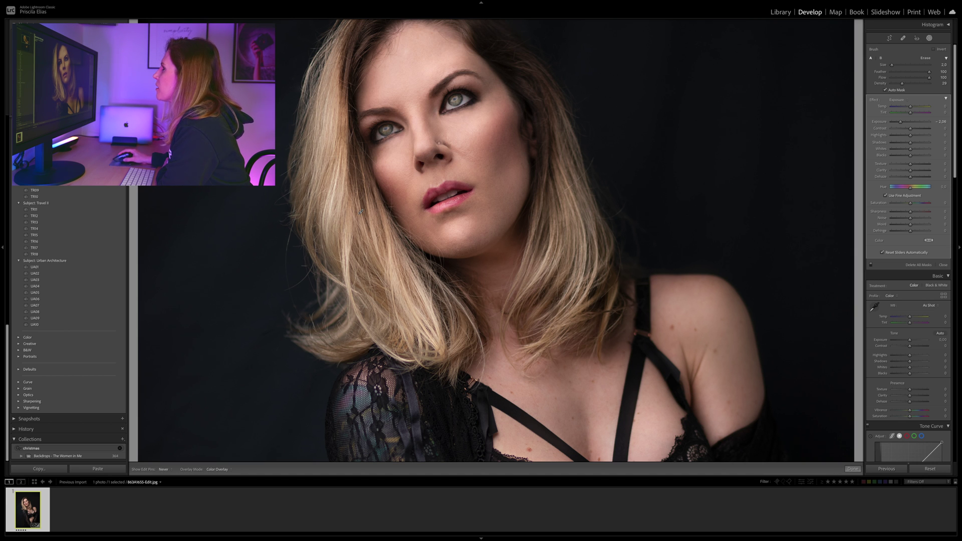
key("ctrl+z")
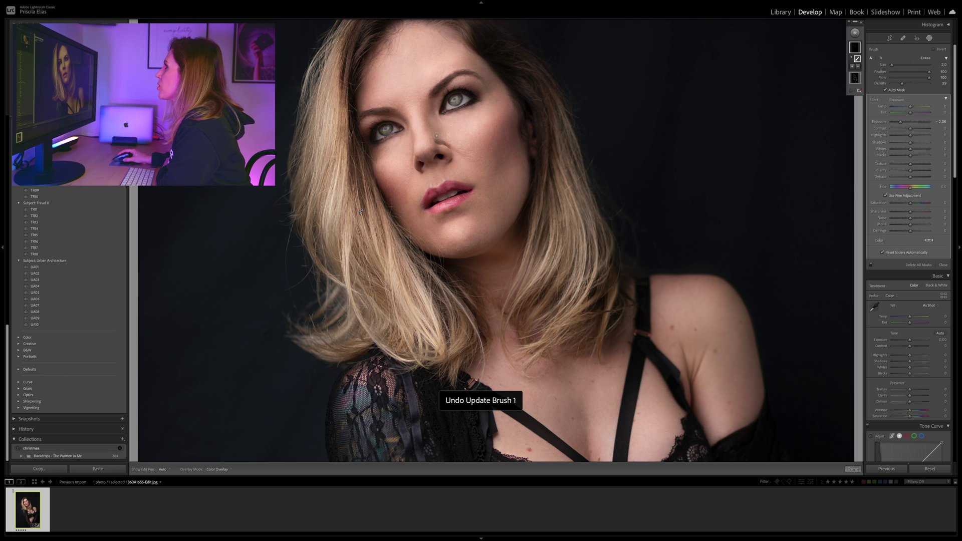
- Add another brush mask for contouring the face and jawline, and set its exposure to -1.70
key("k")
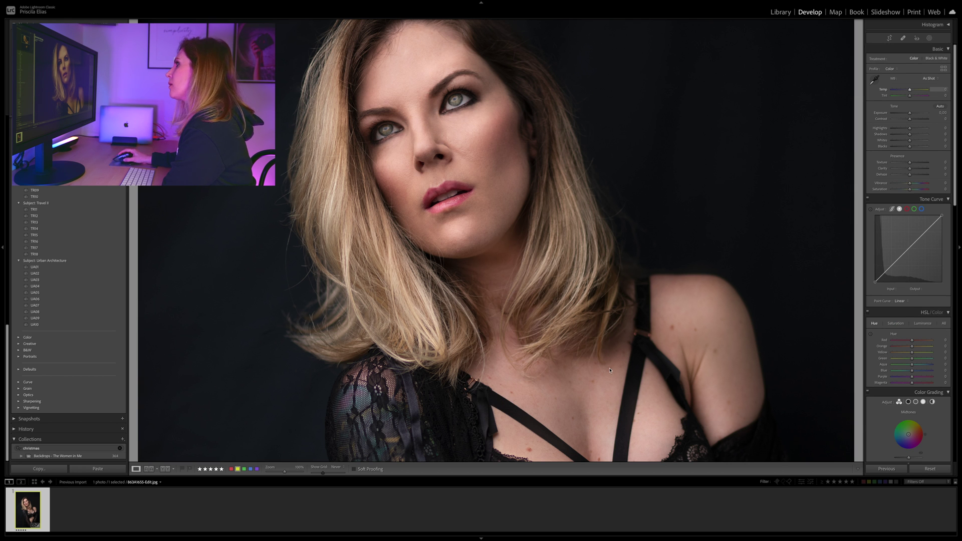
left_click(610, 201)
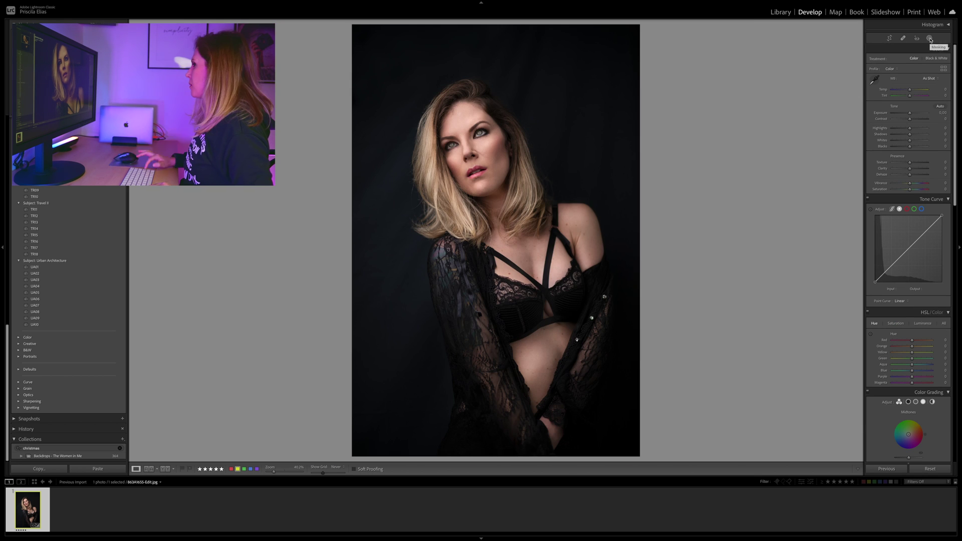
key("k")
left_click(855, 33)
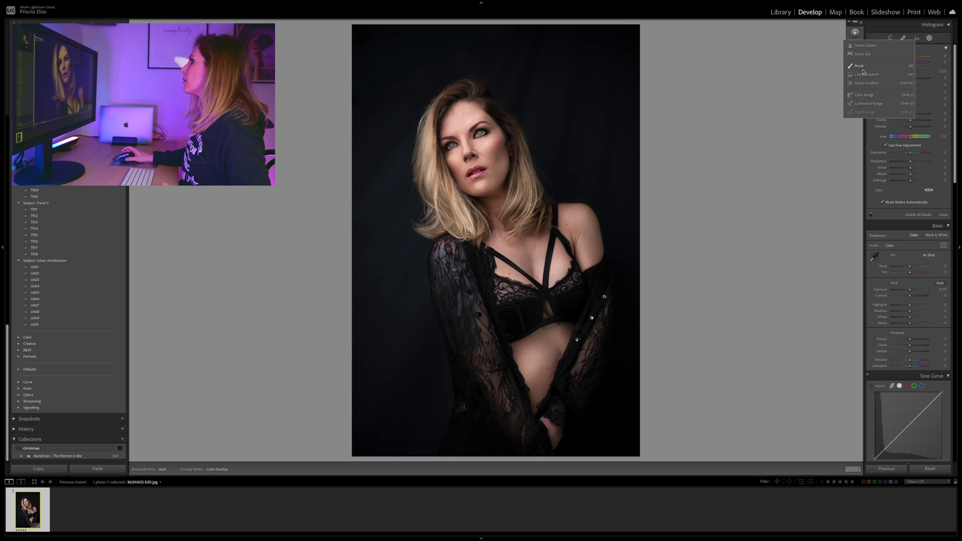
left_click(859, 67)
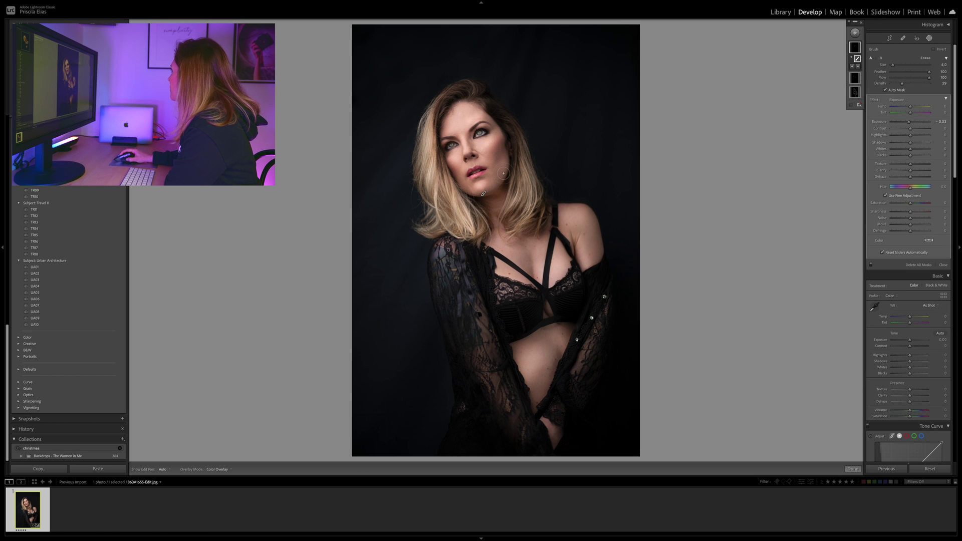
left_click_drag(909, 121, 902, 122)
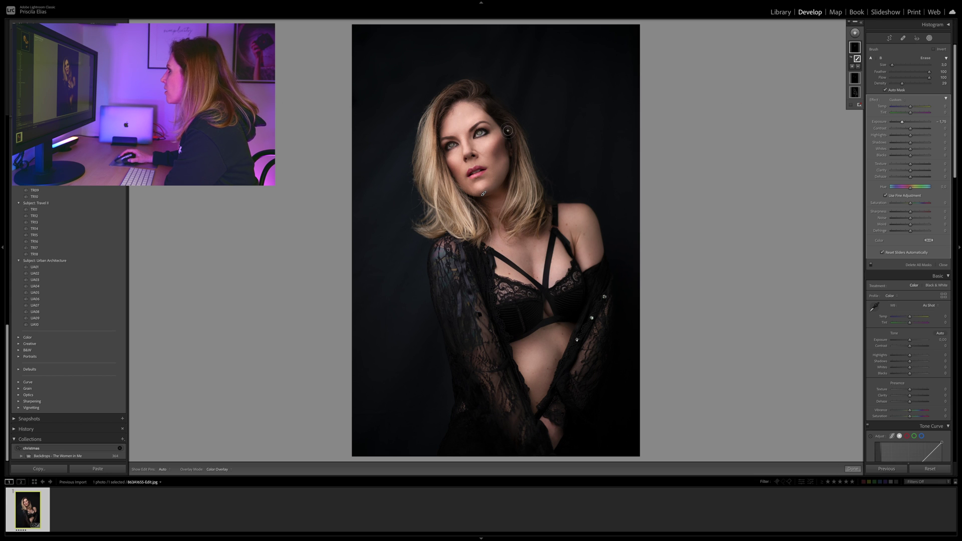
- Undo the last stroke, and darken the edge of the cheek and the forehead hairline with brush size 3
key("super+z")
left_click_drag(459, 183, 442, 153)
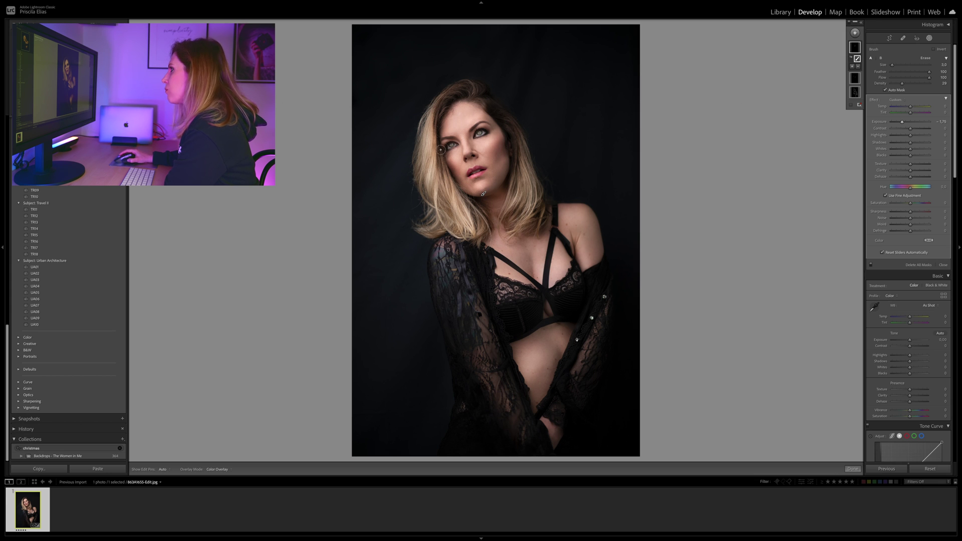
left_click_drag(492, 123, 477, 103)
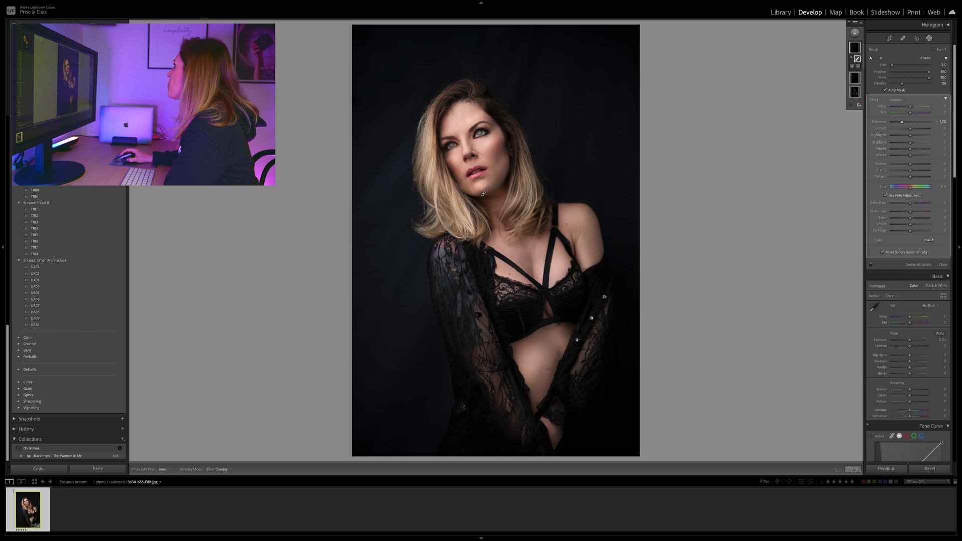
- Darken the forehead hairline, the upper arm's edge and the side of the waist with brush size 3, undoing the chest stroke
left_click_drag(437, 132, 450, 89)
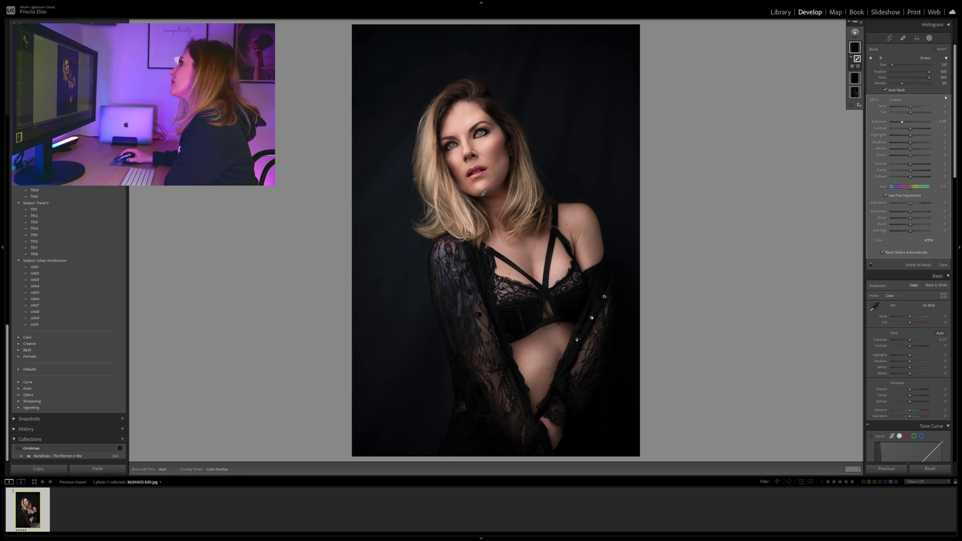
left_click_drag(533, 280, 528, 257)
key("super+z")
scroll(601, 253, "up", 2)
left_click_drag(601, 253, 590, 203)
mouse_move(556, 365)
left_mouse_down()
mouse_move(530, 424)
mouse_move(517, 390)
left_mouse_up()
scroll(449, 328, "down", 2)
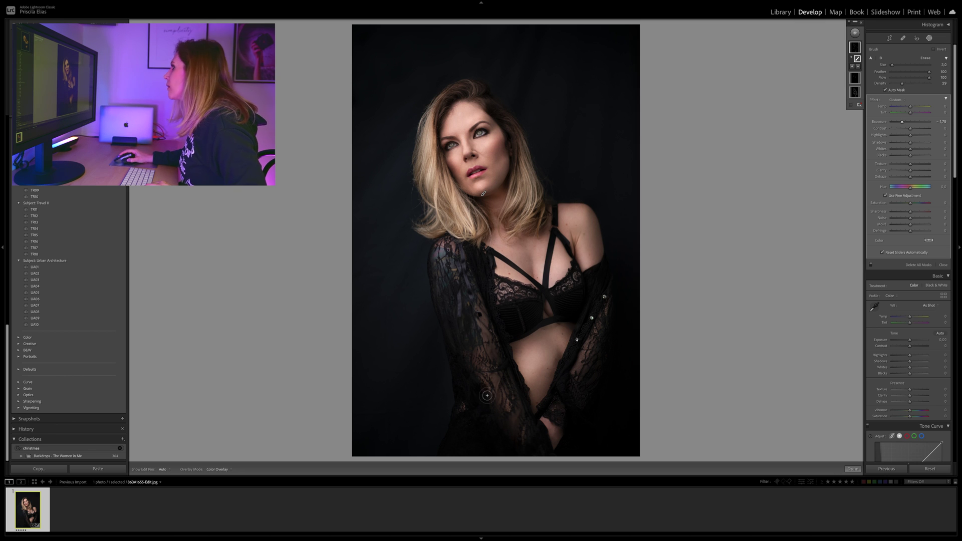
- Set the brush size to 1 and the contouring mask's exposure to -1.47, and close masking
key("bracketleft")
key("bracketleft")
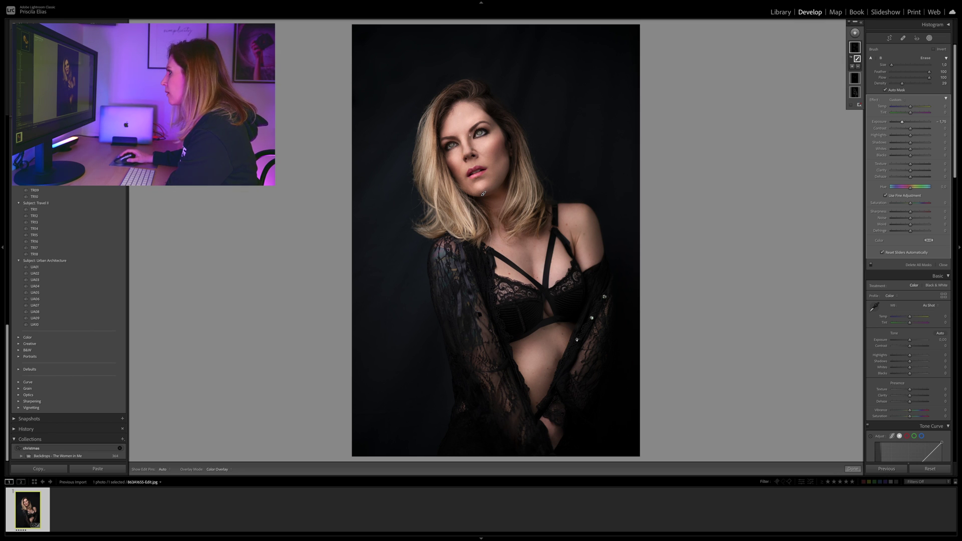
left_click_drag(902, 121, 903, 121)
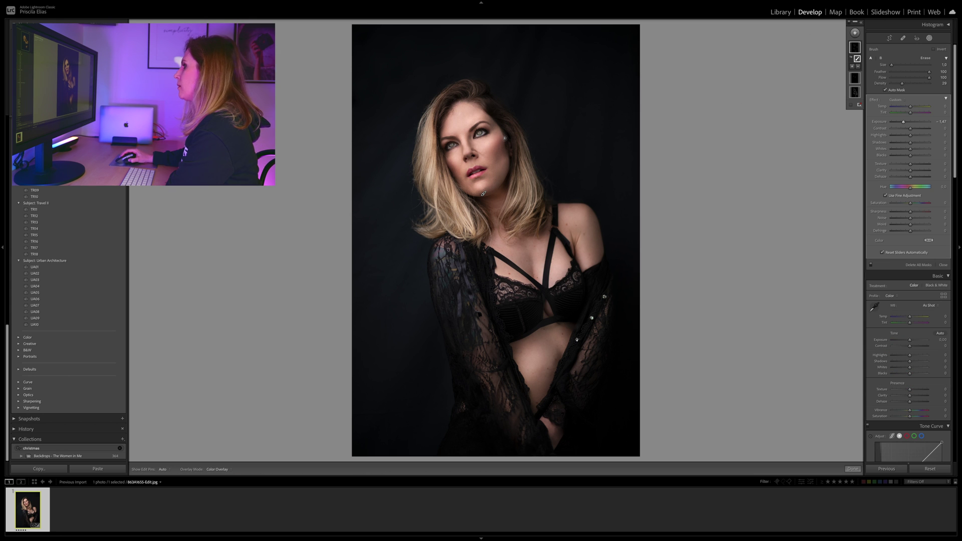
key("k")
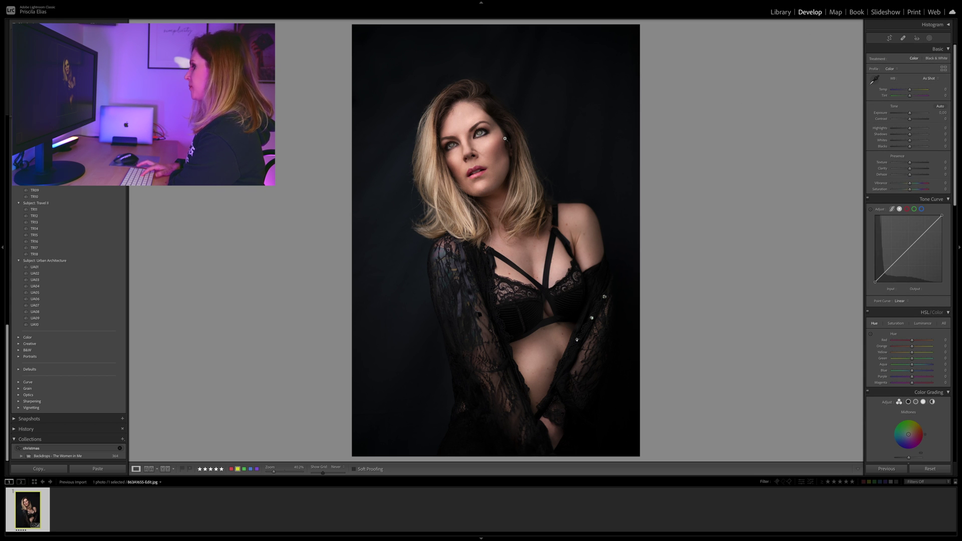
- Compare the edited portrait with its unedited version against a blacked-out interface
key("l")
key("l")
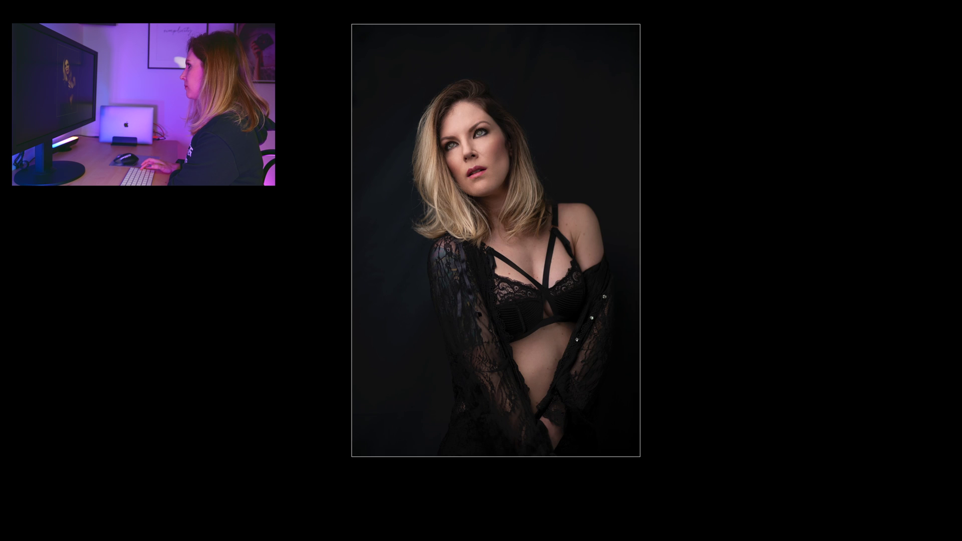
key("backslash")
key("backslash")
key("backslash")
key("backslash")
key("l")
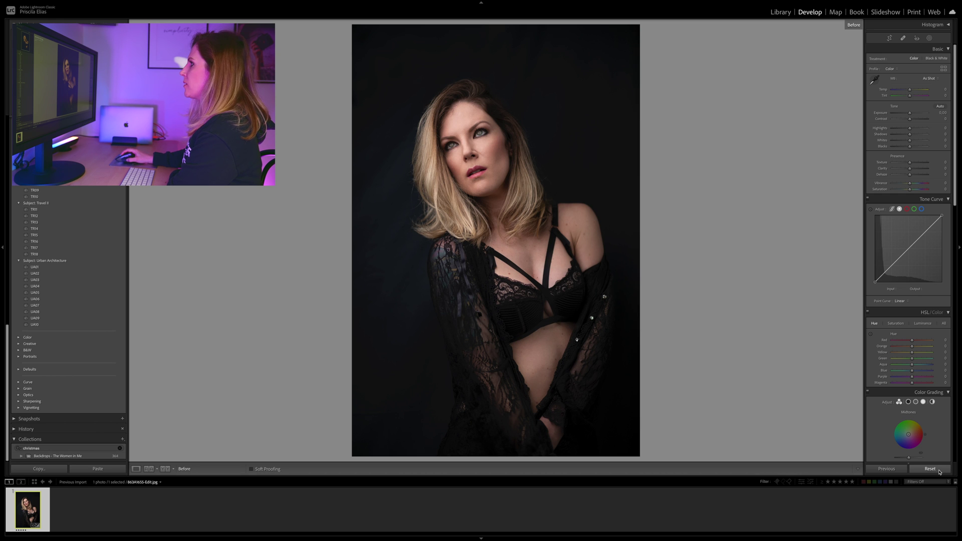
- Reset all adjustments on the portrait and open it for editing in Adobe Photoshop 2022
left_click(931, 469)
mouse_move(8, 3)
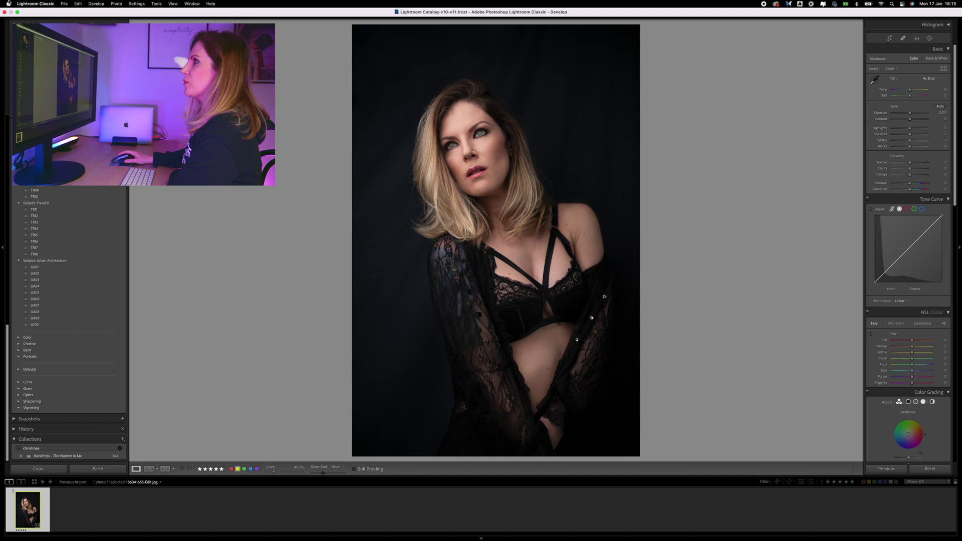
right_click(33, 510)
mouse_move(70, 376)
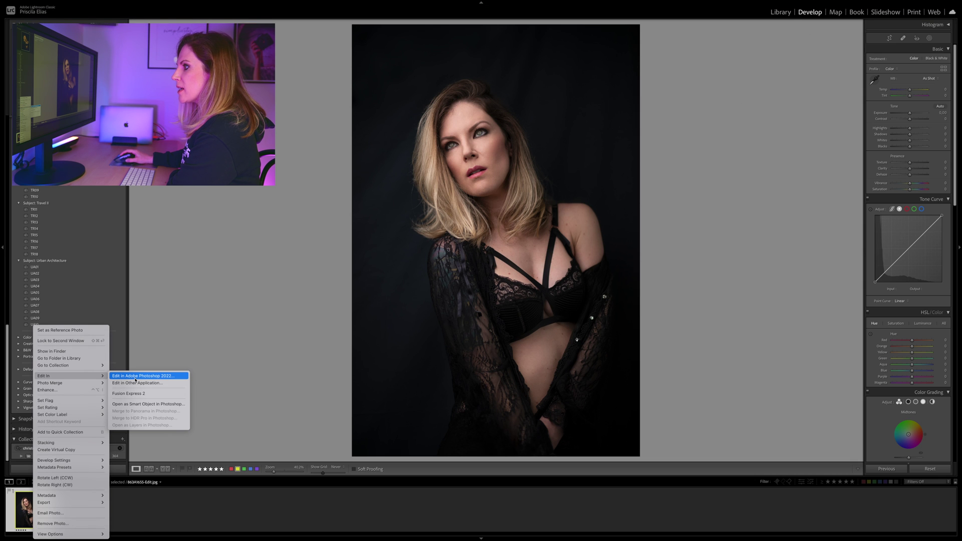
left_click(134, 377)
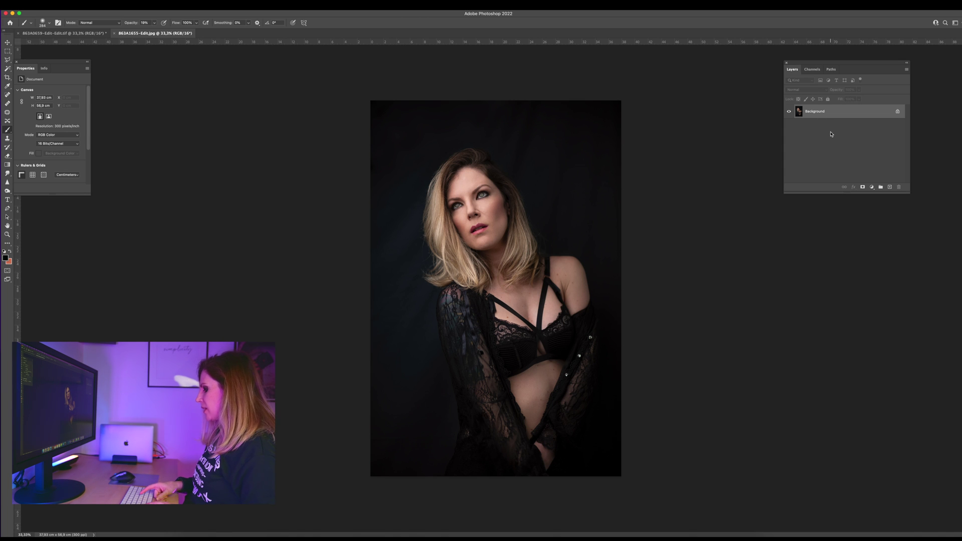
- Duplicate the Background layer and name the copy Dodge & Burn
key("super+j")
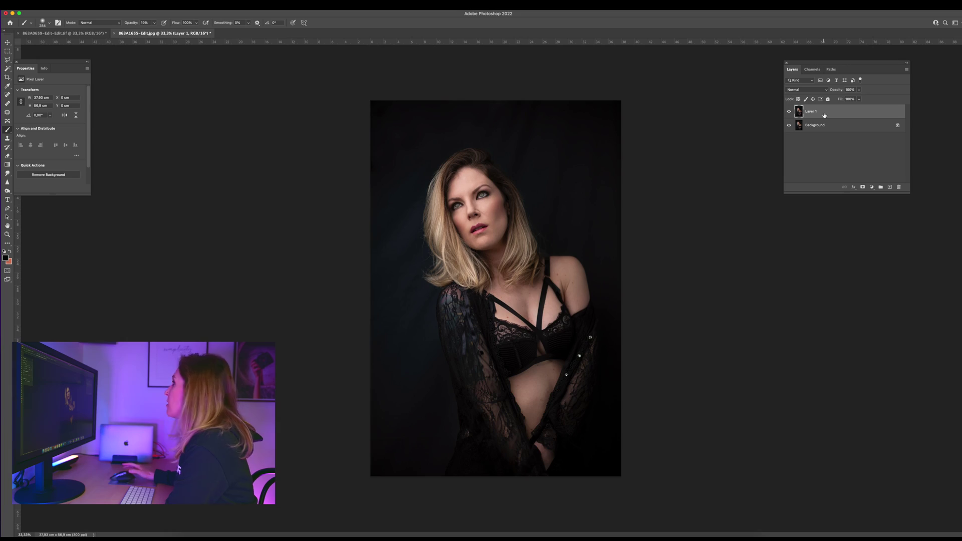
left_click(17, 62)
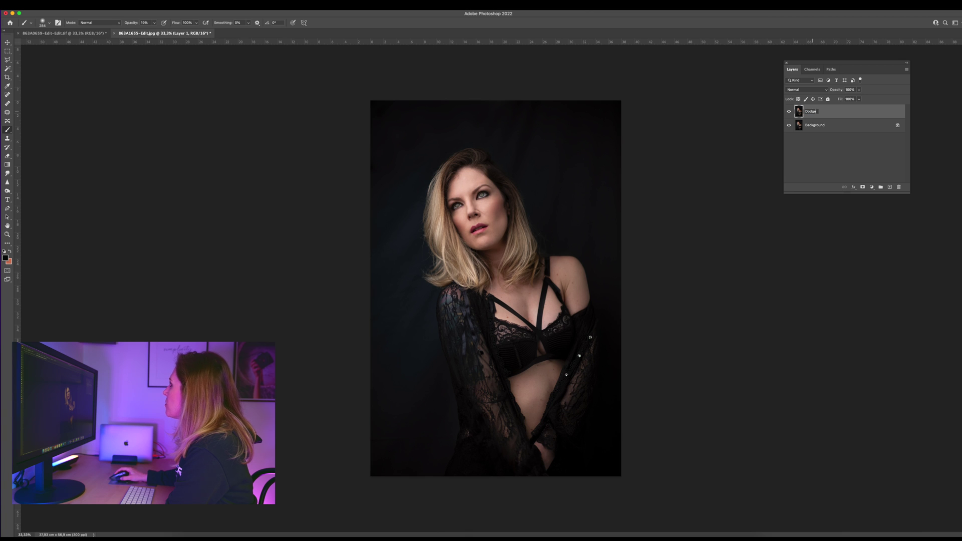
type("e & Burn")
key("Return")
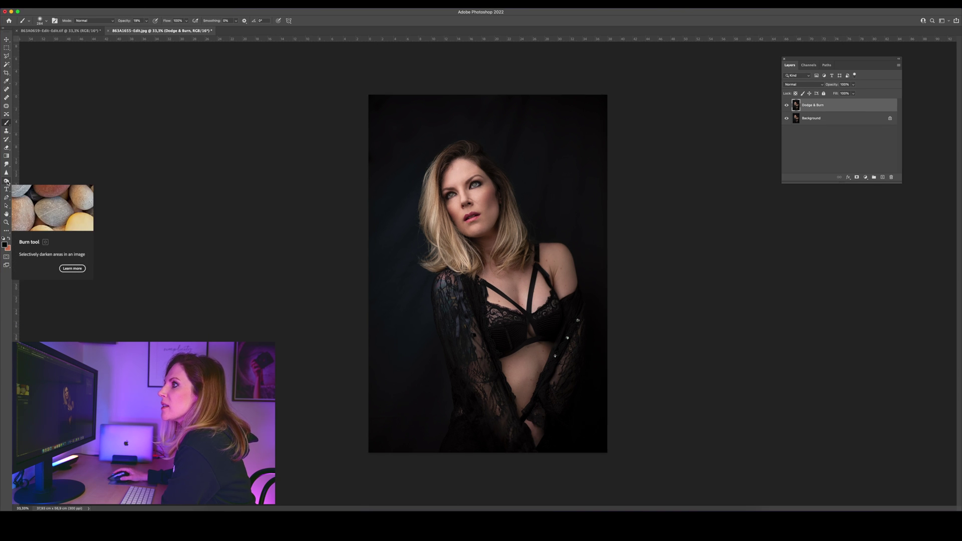
- Choose the Dodge Tool with the range on Midtones and set its exposure to 18%
left_click(7, 182)
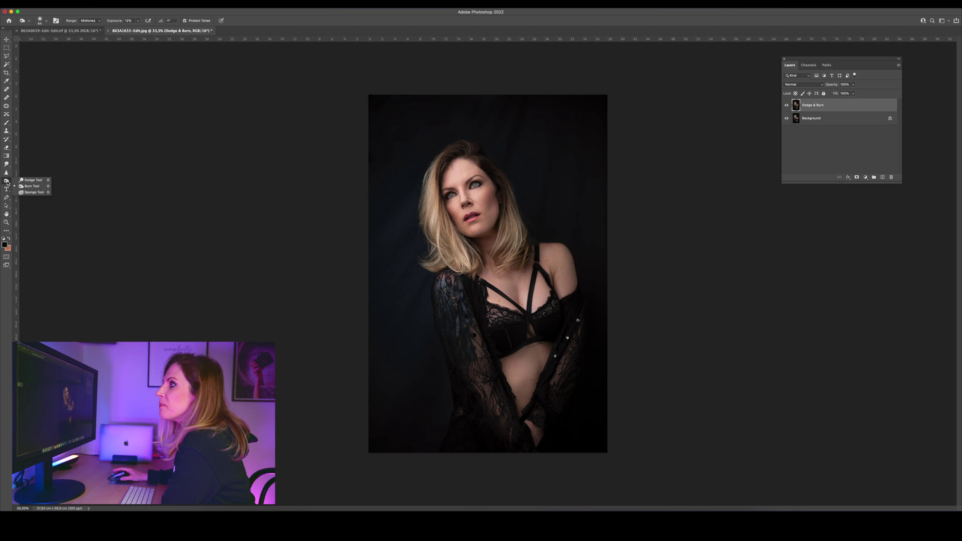
left_click(33, 180)
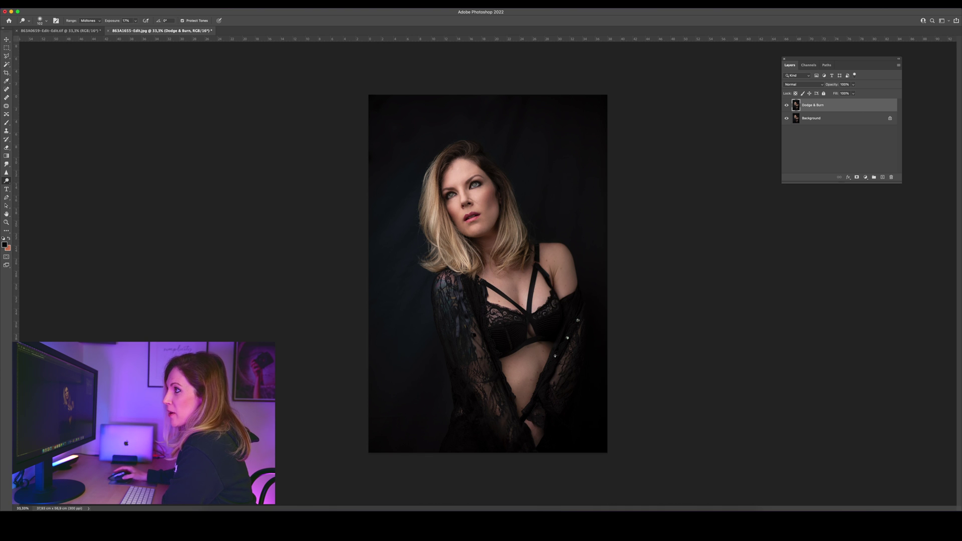
left_click(91, 21)
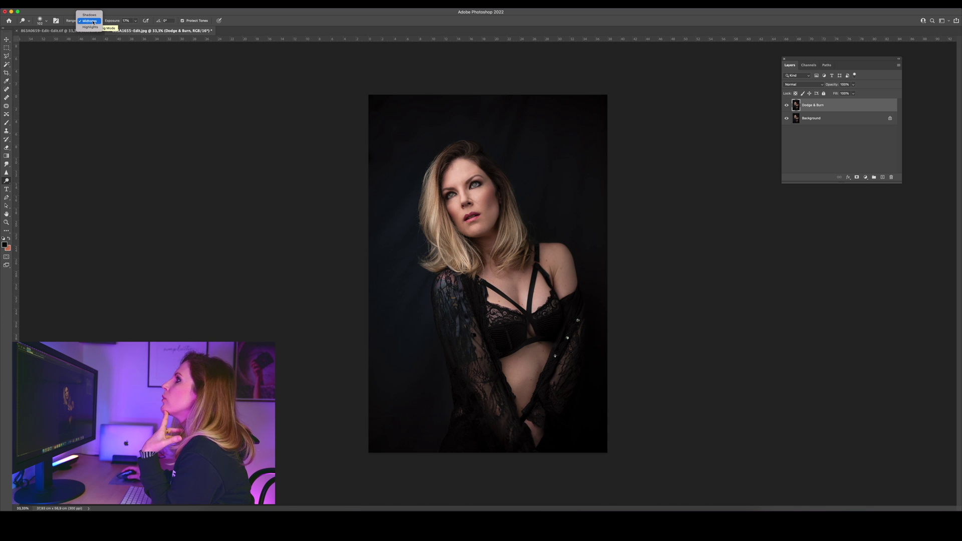
left_click(93, 21)
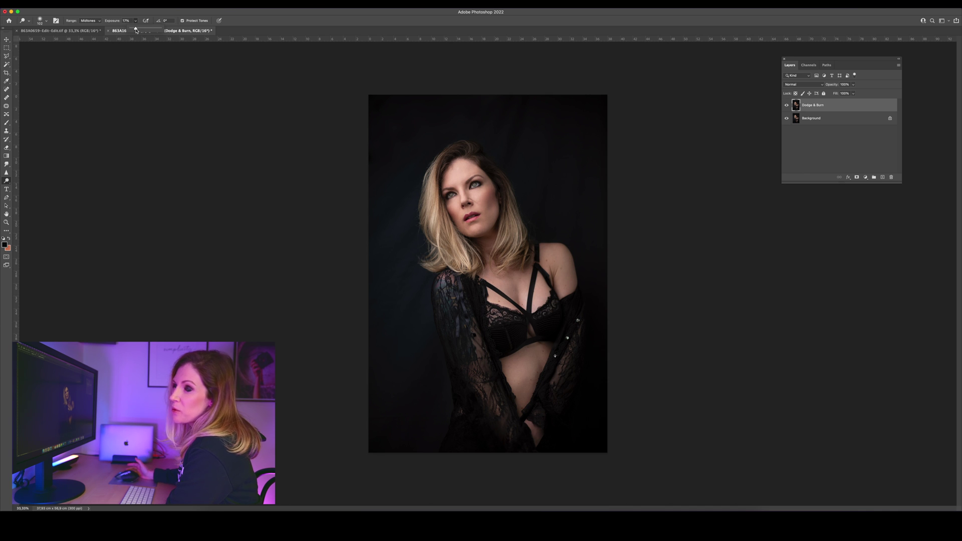
left_click(126, 20)
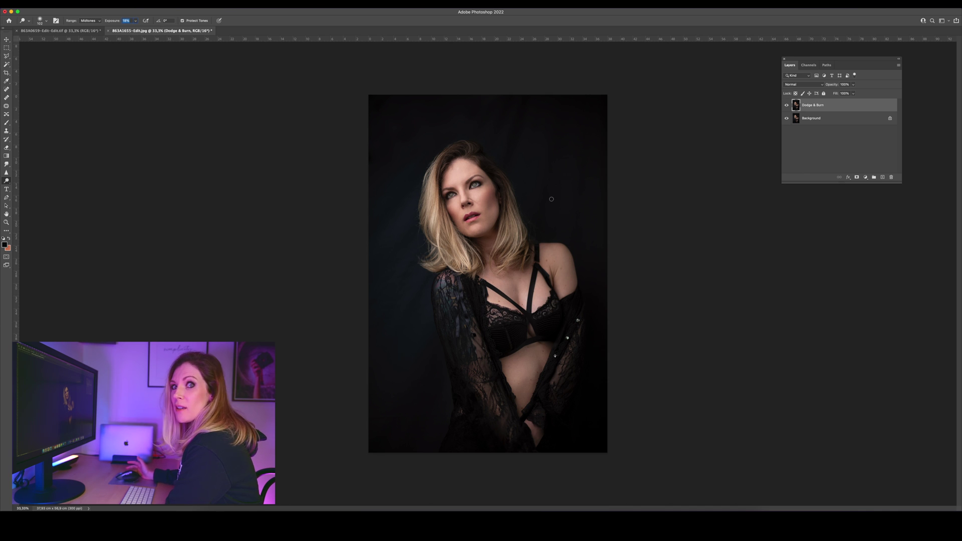
- Set the Dodge brush size to 194 px and brighten the highlights on the face
right_click(495, 199)
left_click_drag(538, 213, 540, 214)
type("194")
key("Return")
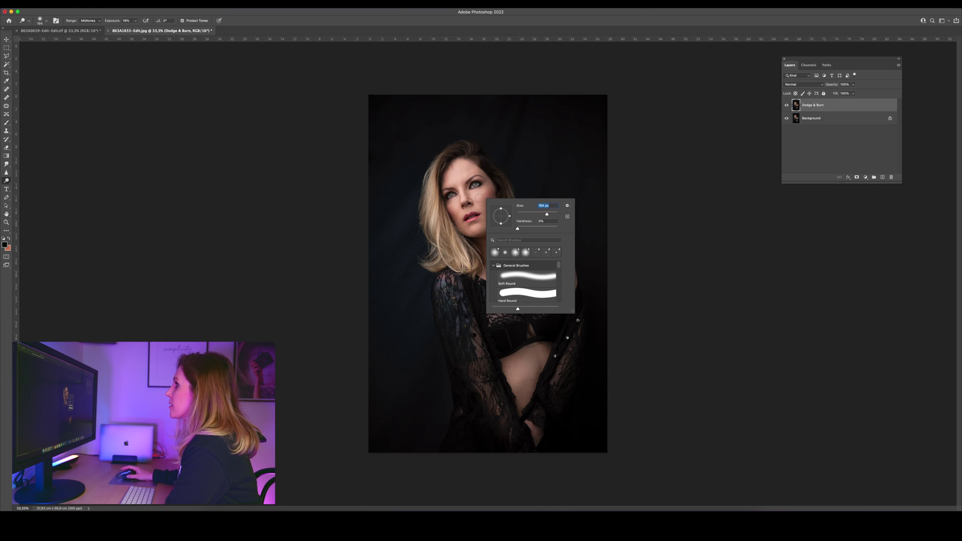
left_click(479, 198)
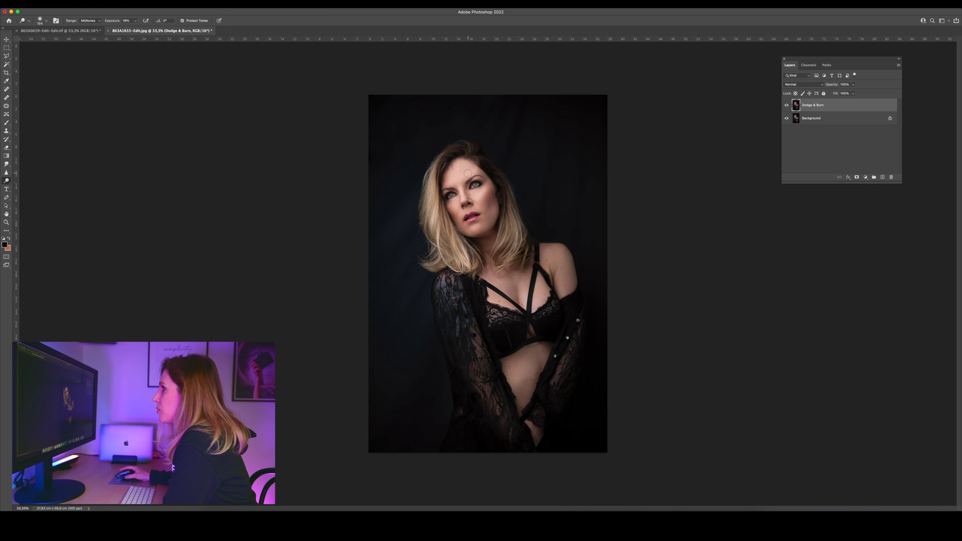
key("super+0")
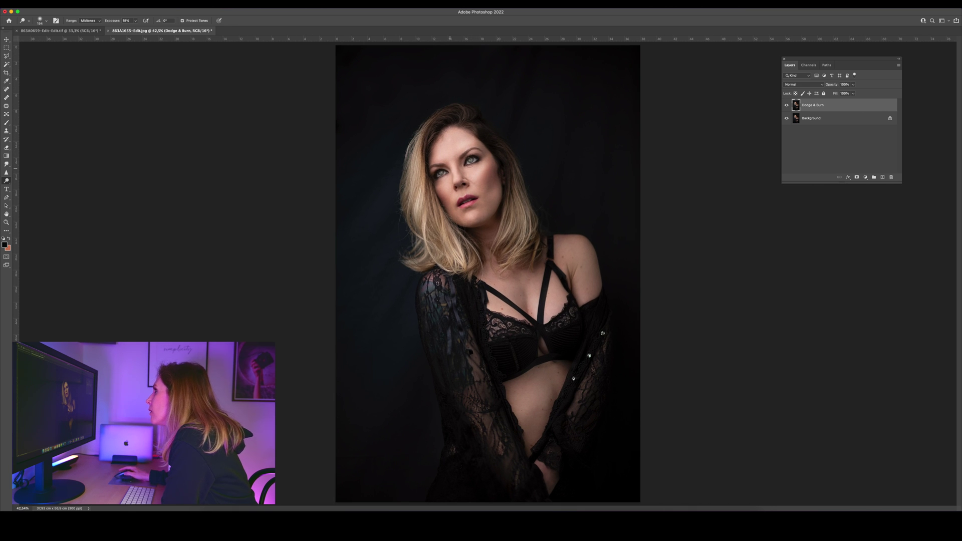
- Enlarge the Dodge brush and brighten the skin on the chest and shoulder
right_click(537, 319)
left_click_drag(601, 334, 604, 333)
key("Return")
right_click(580, 287)
left_click_drag(645, 303, 649, 303)
key("Return")
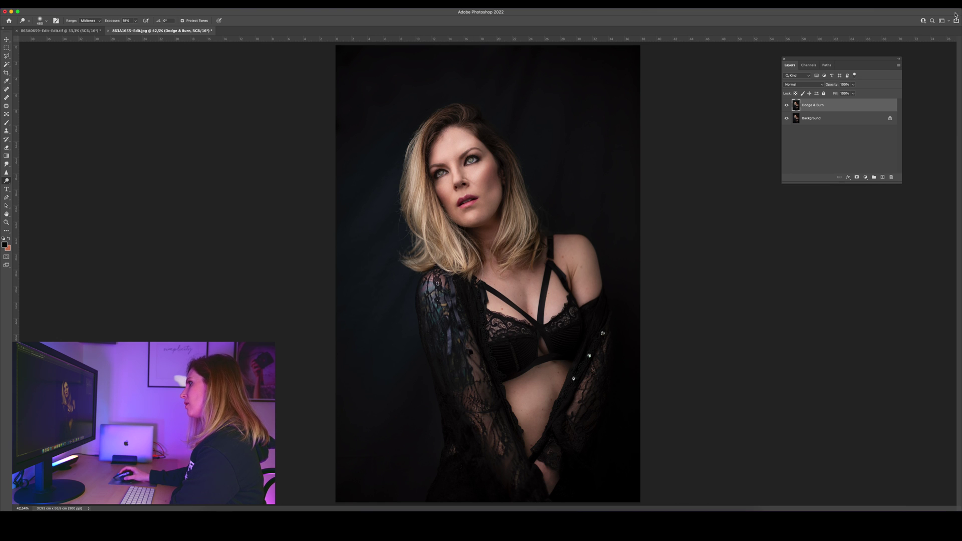
- Reduce the Dodge brush size, and compare the portrait with and without the Dodge & Burn layer
left_click(787, 105)
left_click(787, 105)
key("[")
key("[")
key("[")
key("[")
key("[")
key("[")
key("[")
key("[")
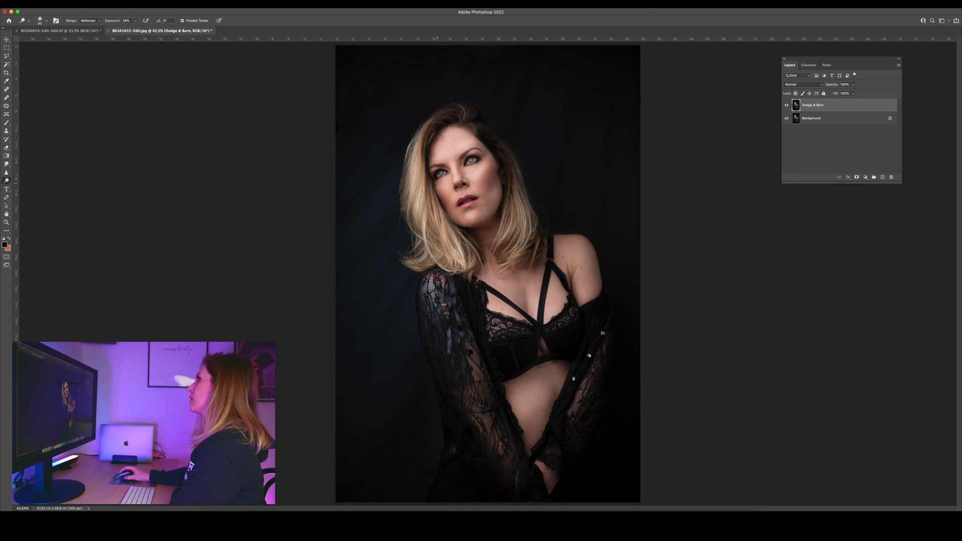
left_click(787, 106)
left_click(787, 105)
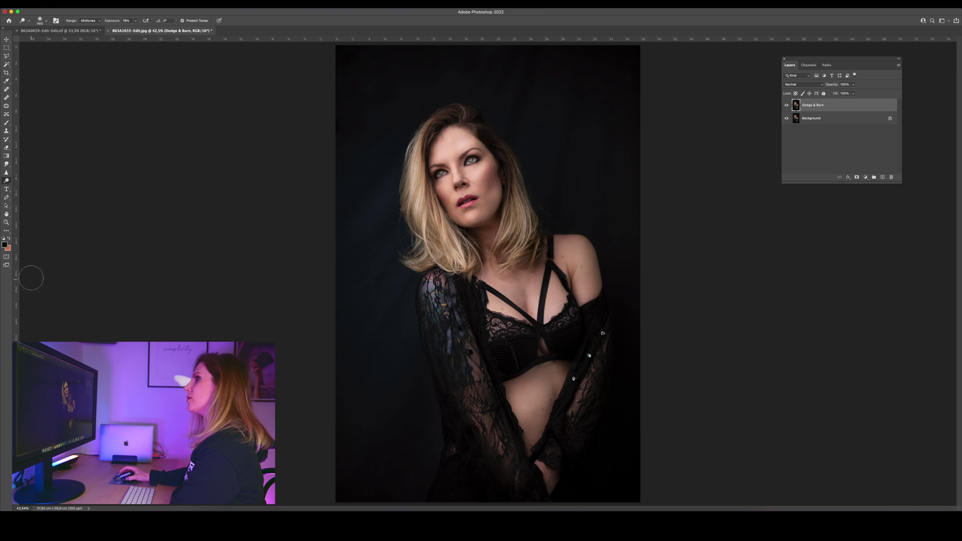
- Switch to the Burn Tool with its range on Midtones
left_click(6, 181)
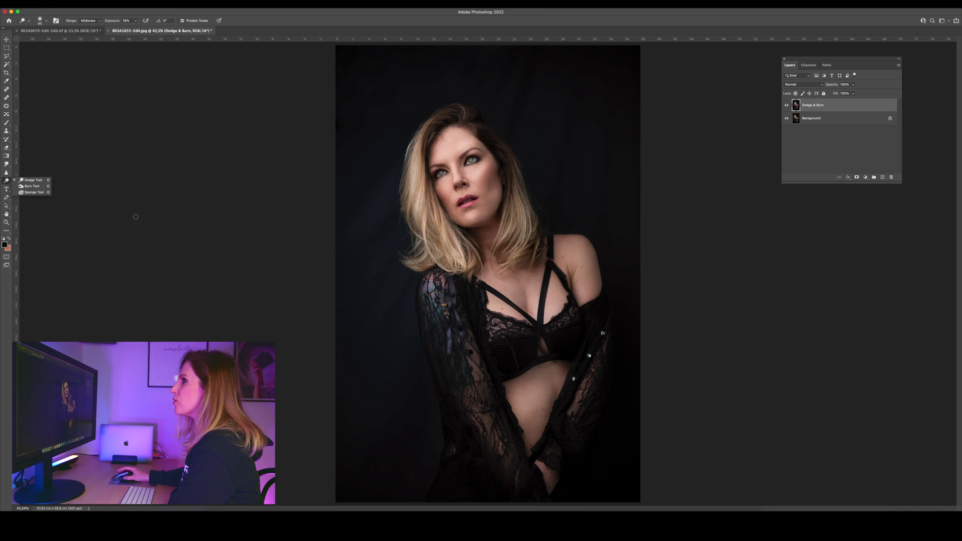
left_click(170, 230)
left_click(6, 181)
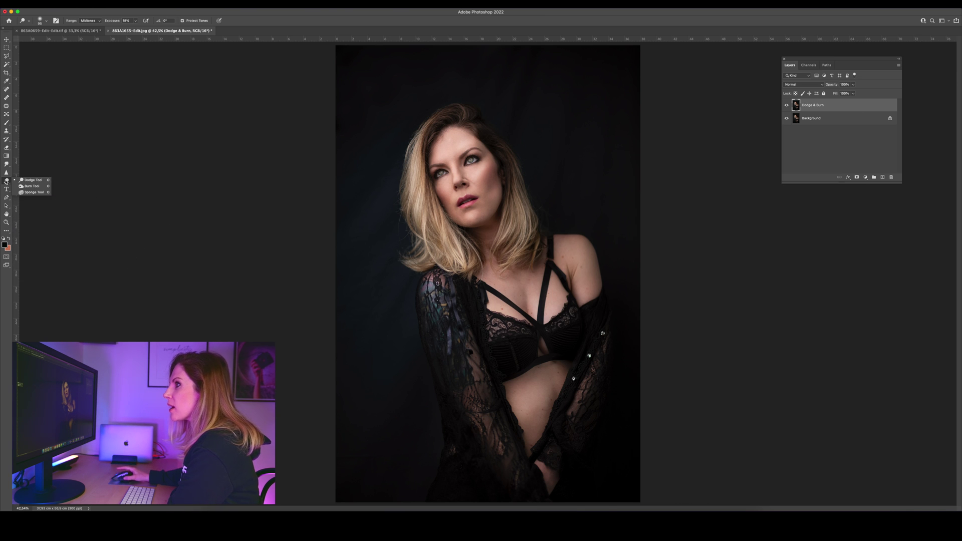
left_click(31, 186)
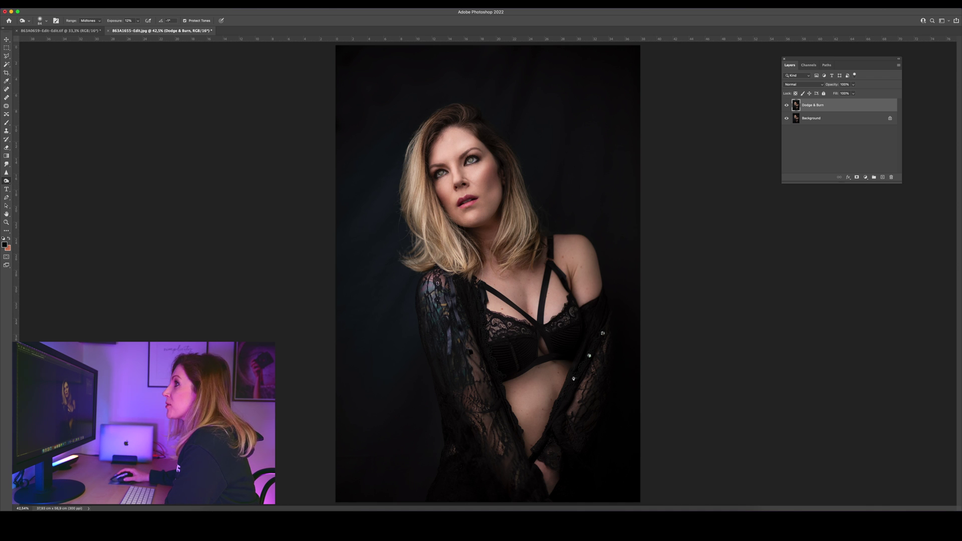
left_click(92, 22)
left_click(92, 22)
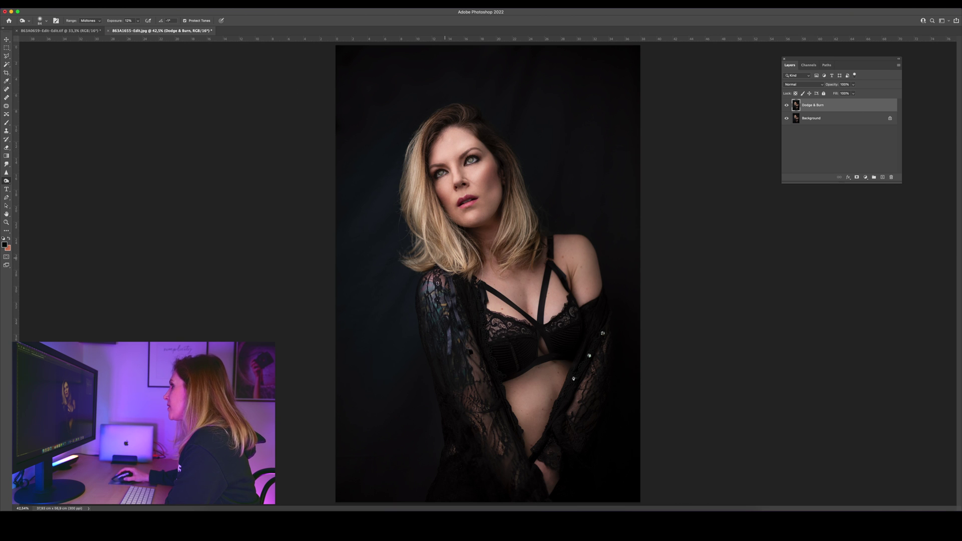
- Adjust the Burn brush size for darkening the portrait's contours, keeping the range on Midtones
right_click(445, 258)
left_click(505, 272)
left_click(92, 21)
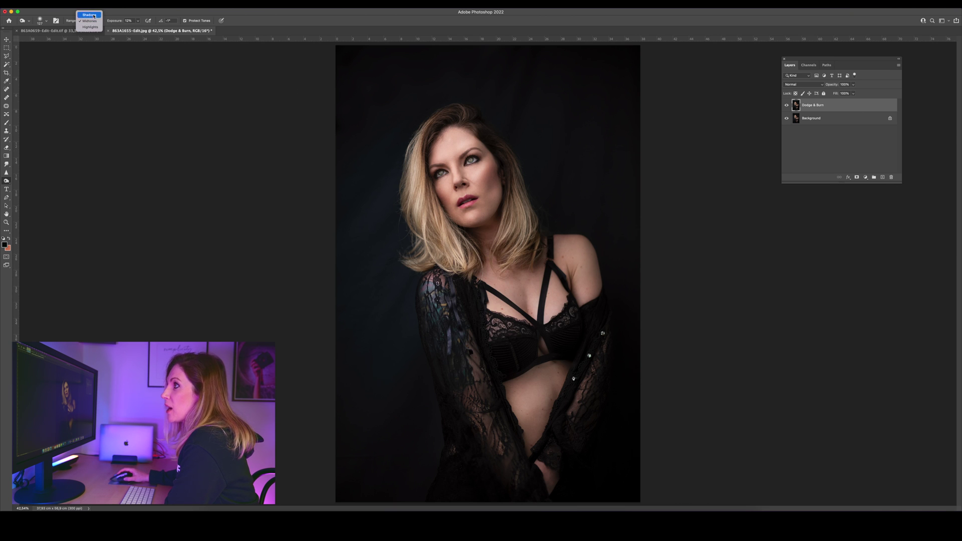
left_click(467, 228)
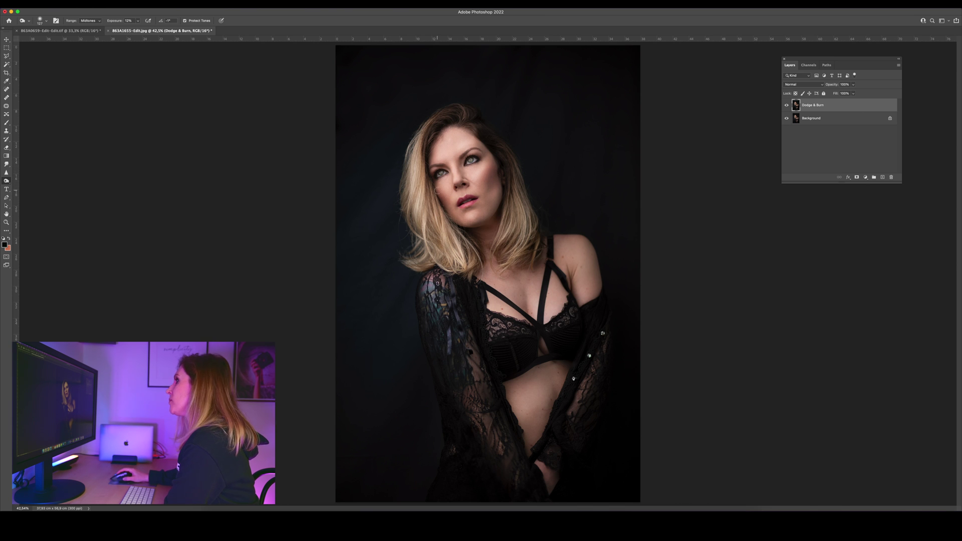
right_click(520, 240)
left_click_drag(575, 255, 571, 256)
left_click(512, 246)
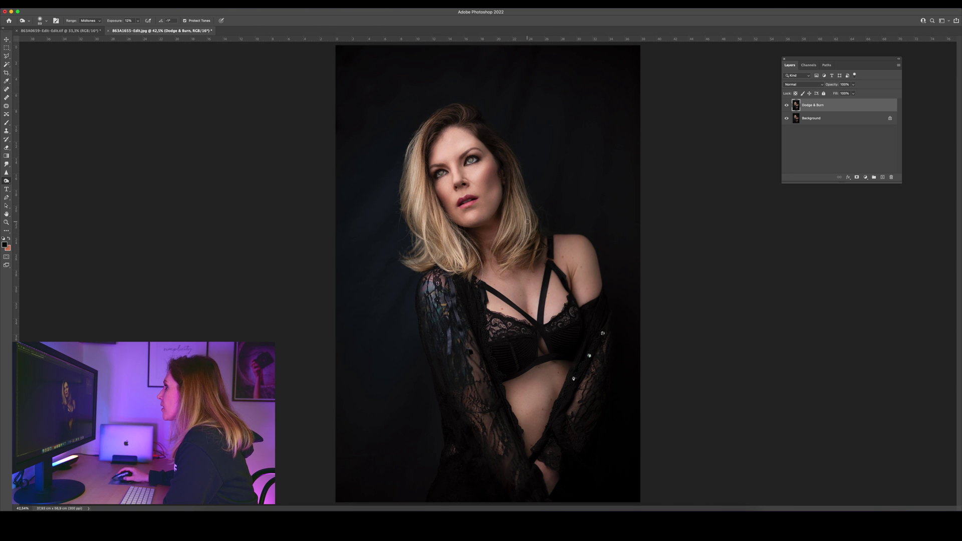
- Reduce the Burn brush size to 41 px for detail work around the eyes
scroll(459, 173, "up", 3)
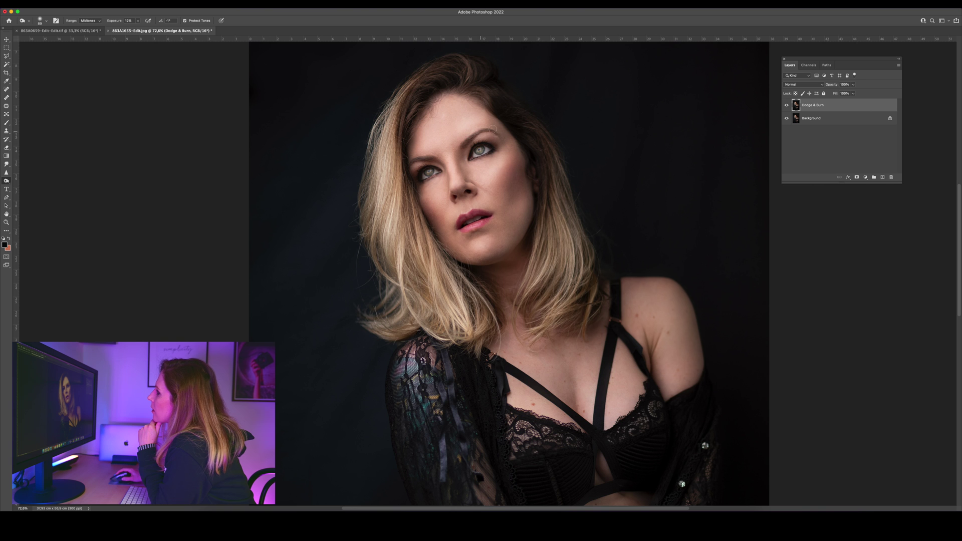
scroll(470, 147, "up", 3)
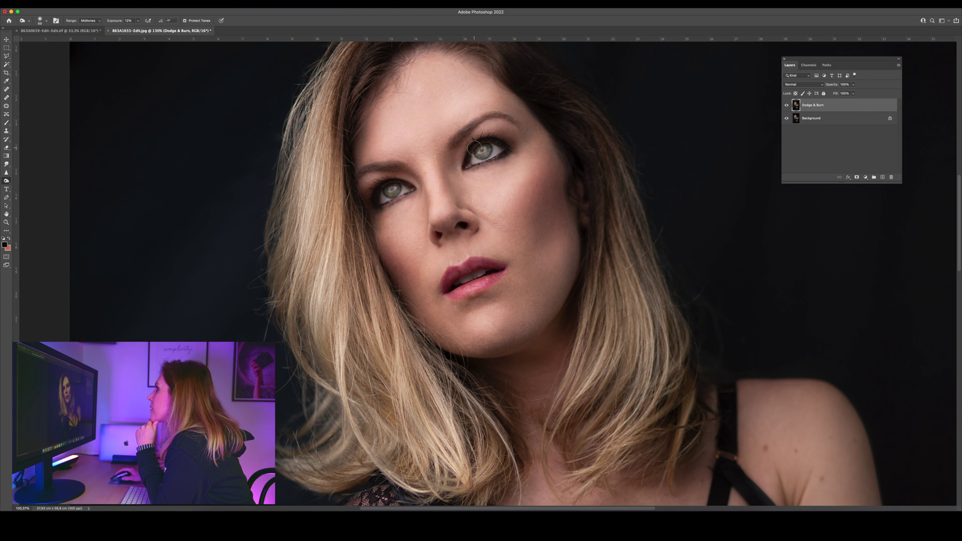
right_click(475, 149)
left_click_drag(524, 168, 519, 165)
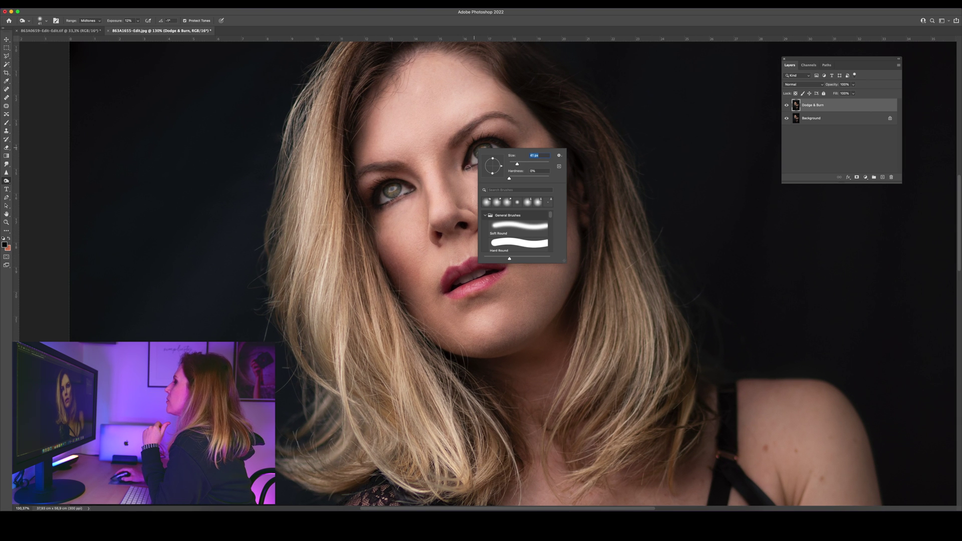
key("Return")
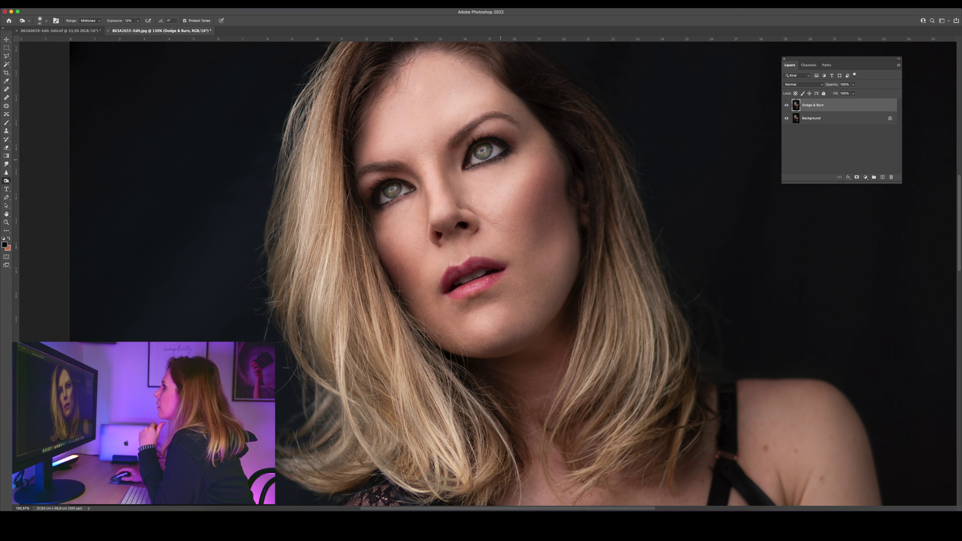
- Enlarge the Burn brush and darken the outer corner of the eye on the shaded side of the face
right_click(515, 143)
left_click_drag(551, 151, 576, 155)
left_click(500, 135)
right_click(525, 140)
left_click(511, 135)
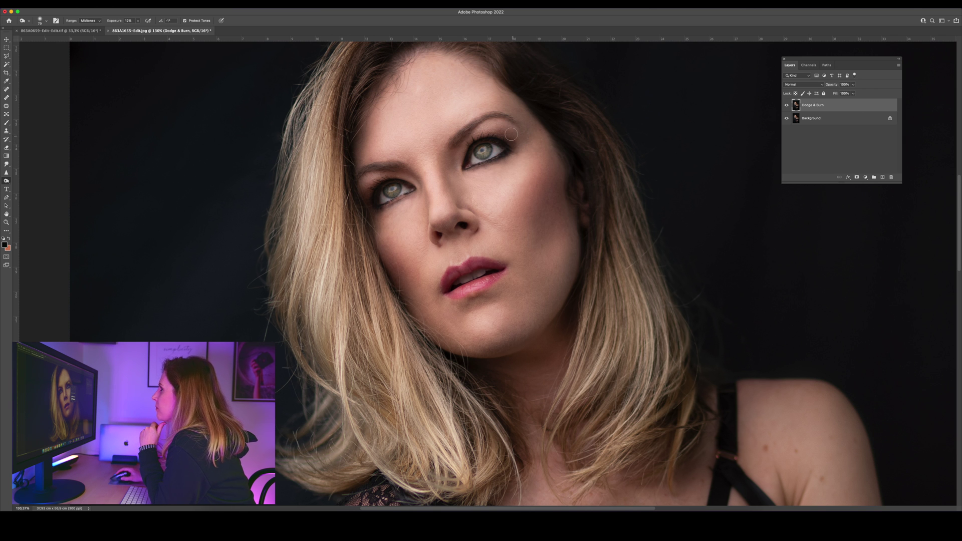
- Burn around the eye on the lit side of the face, reducing the brush size for finer detail
right_click(412, 208)
left_click(388, 204)
right_click(389, 203)
left_click_drag(440, 219, 430, 219)
key("Return")
- Set the Burn Tool's range to Shadows and its exposure to 11%
left_click_drag(138, 21, 142, 30)
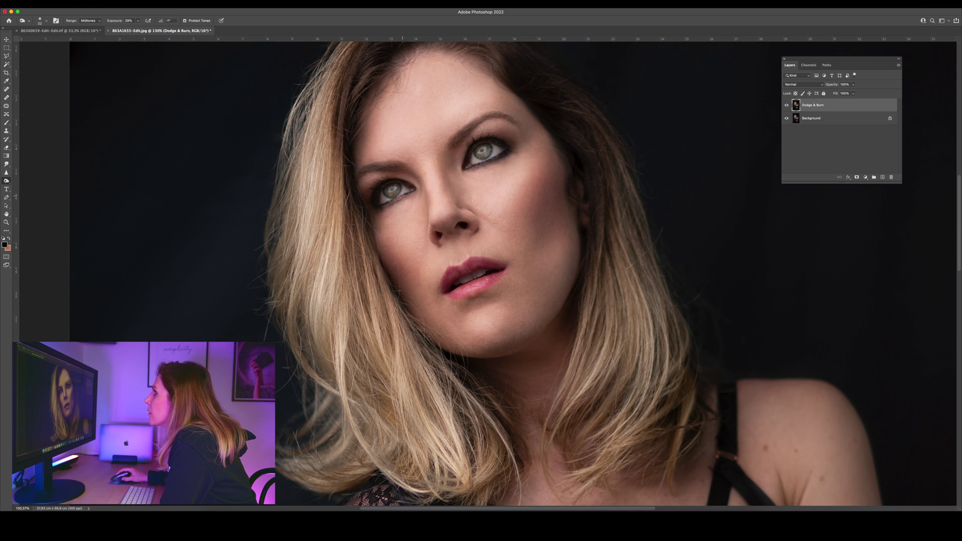
left_click(90, 21)
left_click(89, 15)
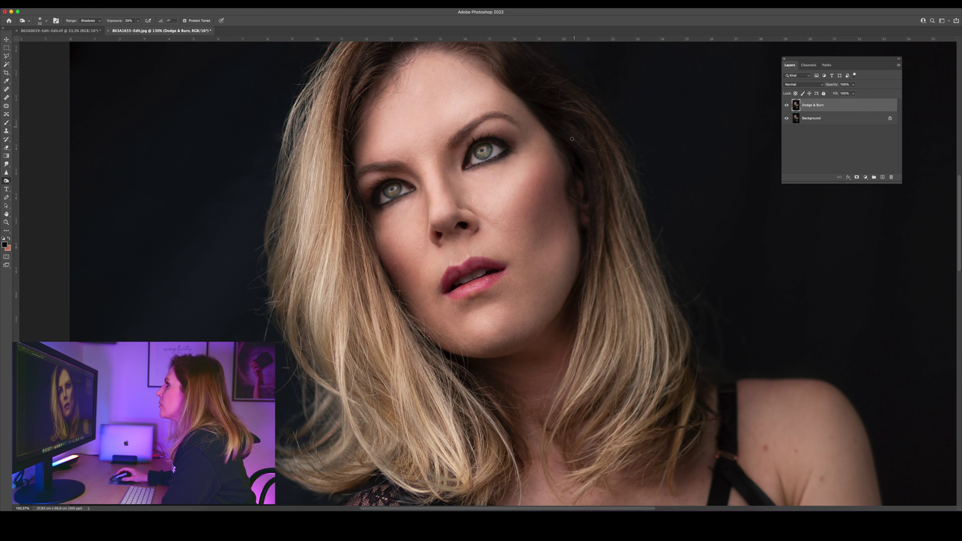
key("1")
key("1")
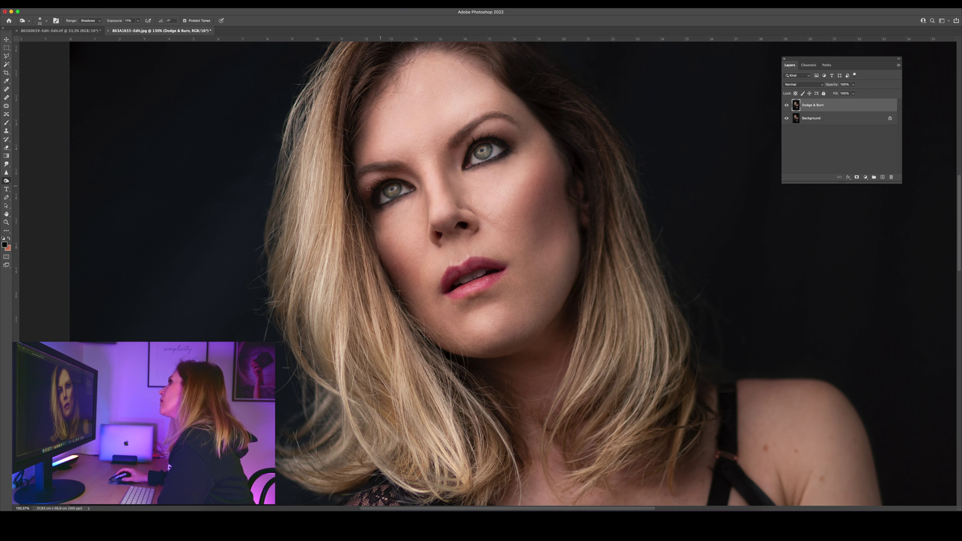
- Enlarge the Burn brush in stages for darkening the shadows of the face and jawline
right_click(428, 189)
left_click_drag(474, 205, 479, 205)
key("Return")
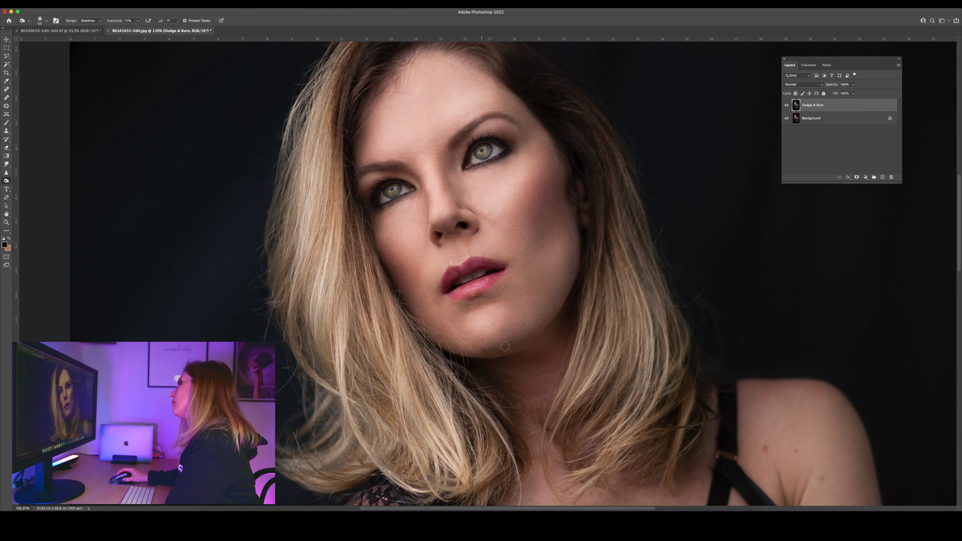
right_click(540, 328)
left_click_drag(585, 340, 606, 340)
key("Return")
- Compare the whole portrait with and without the Dodge & Burn layer
scroll(570, 274, "down", 5)
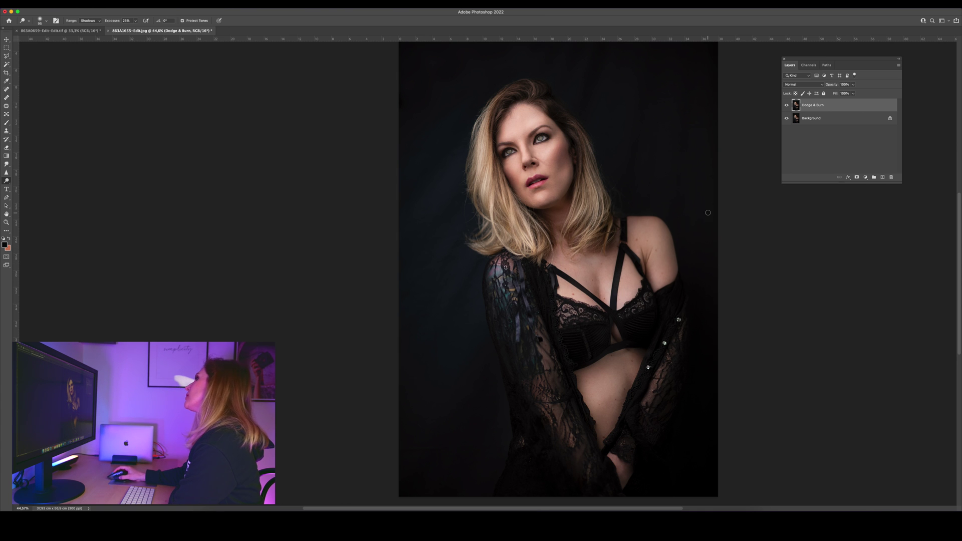
left_click(786, 106)
left_click(786, 106)
scroll(383, 250, "down", 4)
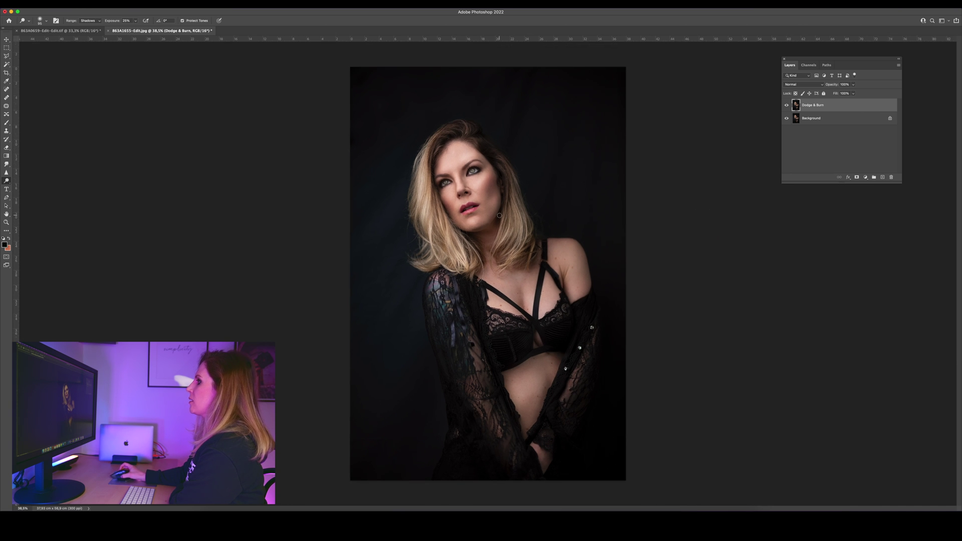
- Switch back to the Burn Tool with its range on Shadows and its exposure at 19%
right_click(7, 181)
left_click(32, 186)
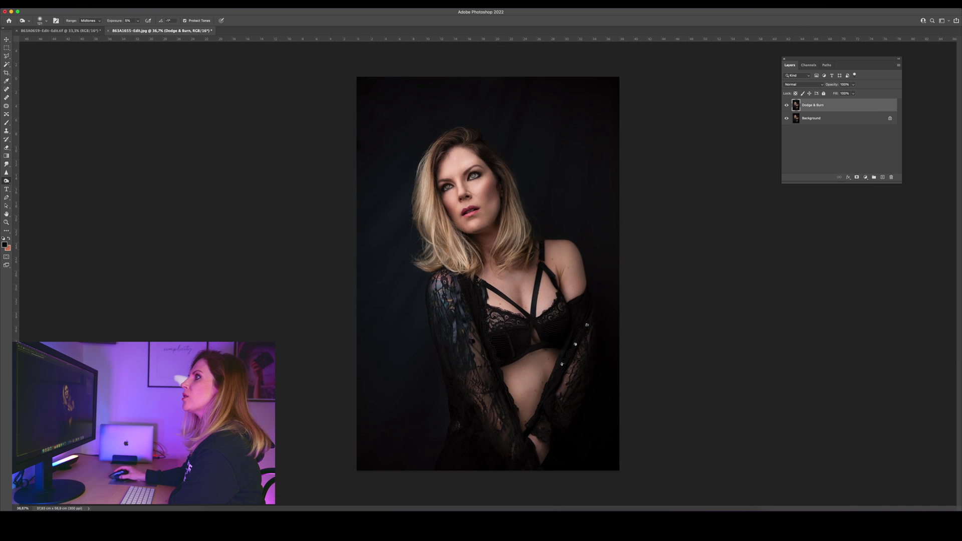
left_click(86, 22)
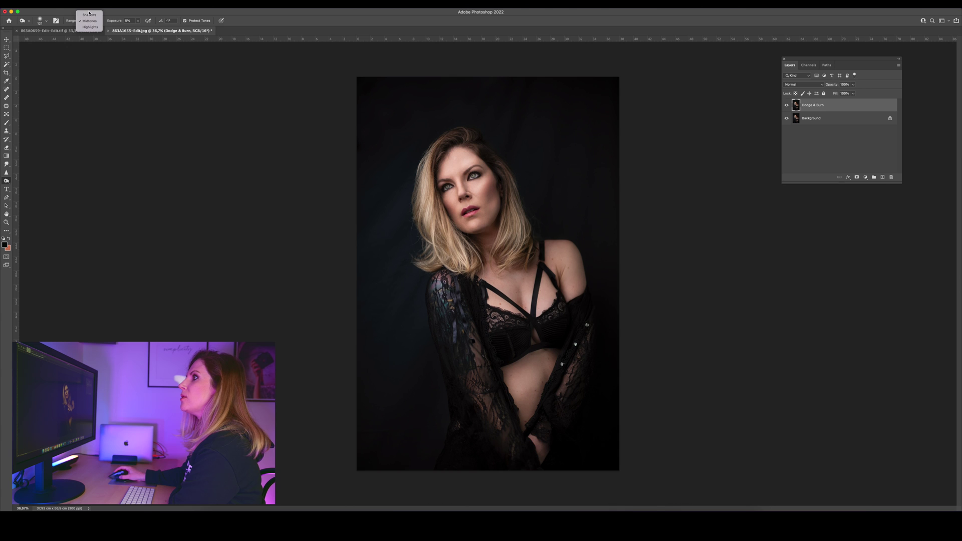
left_click(89, 16)
left_click(138, 21)
left_click_drag(136, 30, 141, 28)
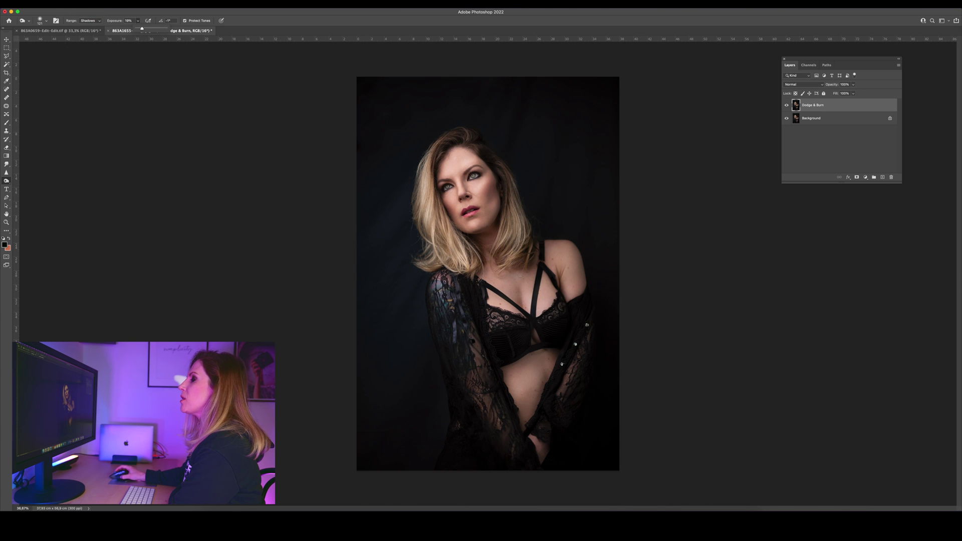
- Enlarge the Burn brush to 1400 px and darken the backdrop on the side of the woman's lit hair
right_click(393, 217)
left_click_drag(444, 257, 447, 257)
mouse_move(383, 113)
left_mouse_down()
mouse_move(370, 201)
mouse_move(379, 201)
mouse_move(376, 289)
left_mouse_up()
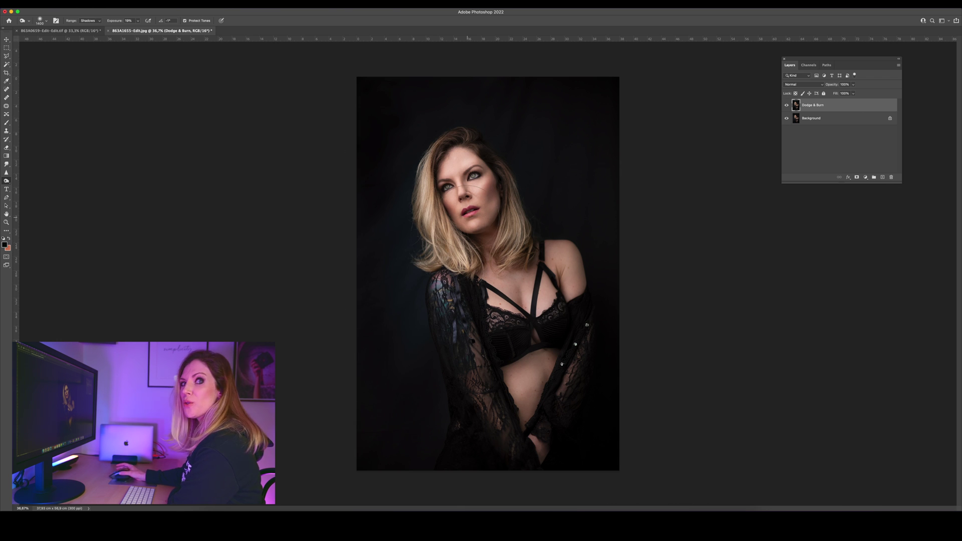
- Reduce the Burn brush size for work on the backdrop around the woman's head
right_click(462, 215)
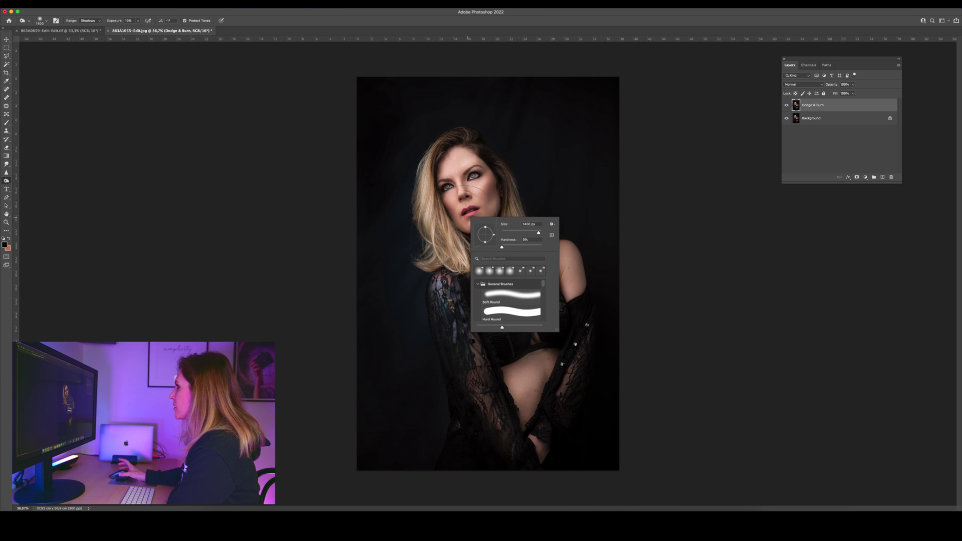
right_click(548, 149)
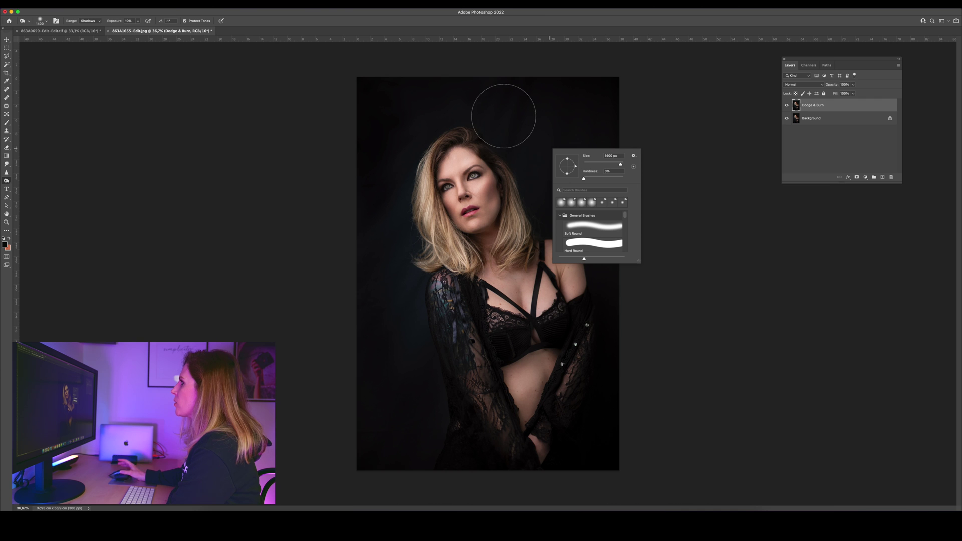
left_click_drag(587, 157, 543, 153)
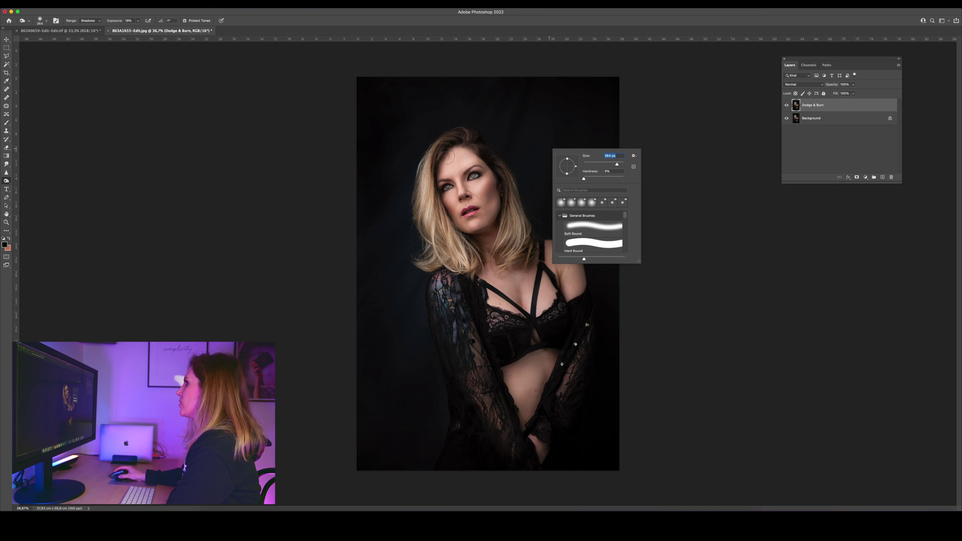